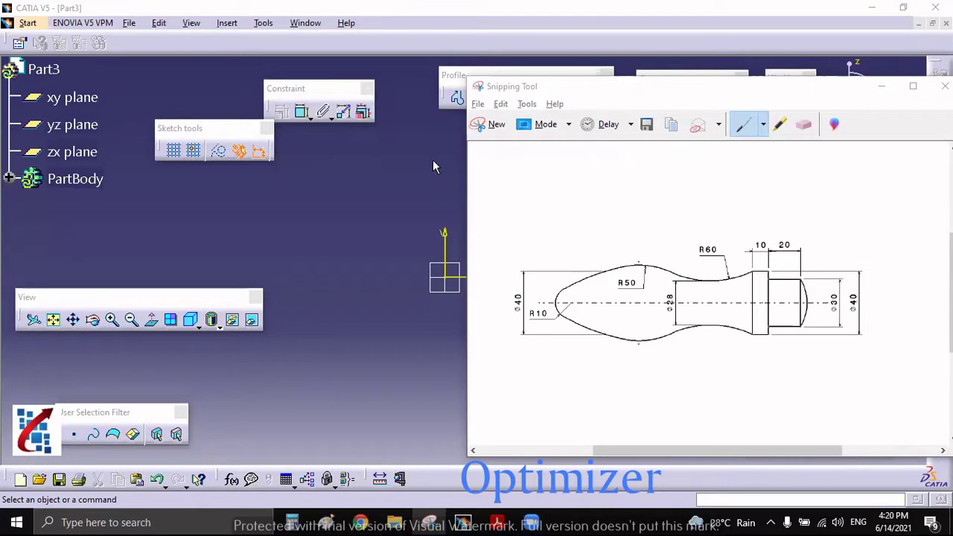
# Mark the R10, R50 and R60 arcs on the reference drawing with red pen strokes.
pyautogui.moveTo(660, 93); pyautogui.dragTo(653, 74)
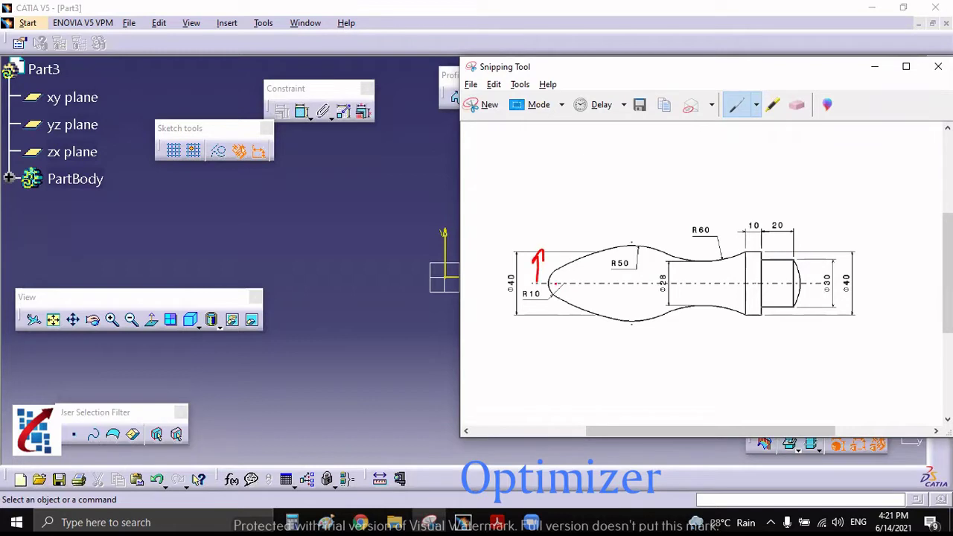
pyautogui.moveTo(546, 266); pyautogui.dragTo(553, 276)
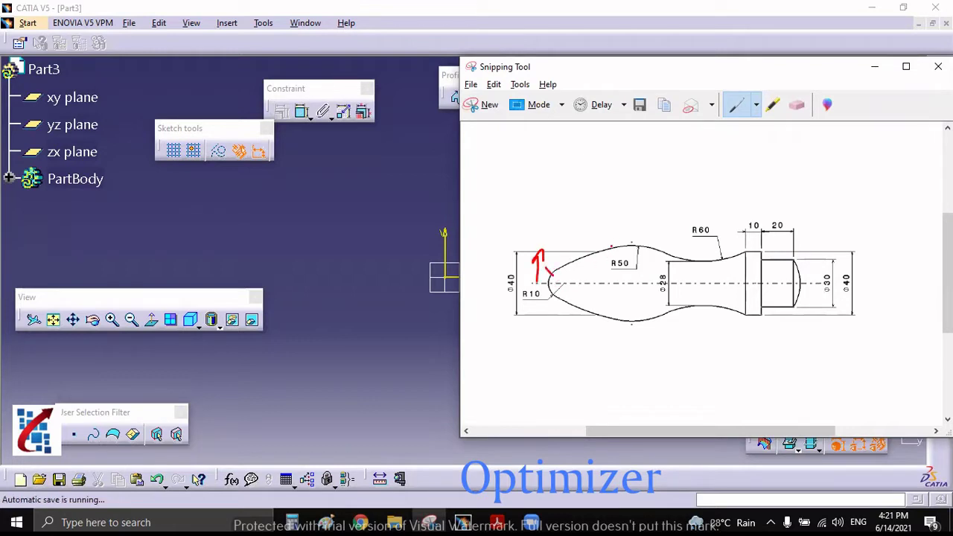
pyautogui.moveTo(612, 250); pyautogui.dragTo(633, 248)
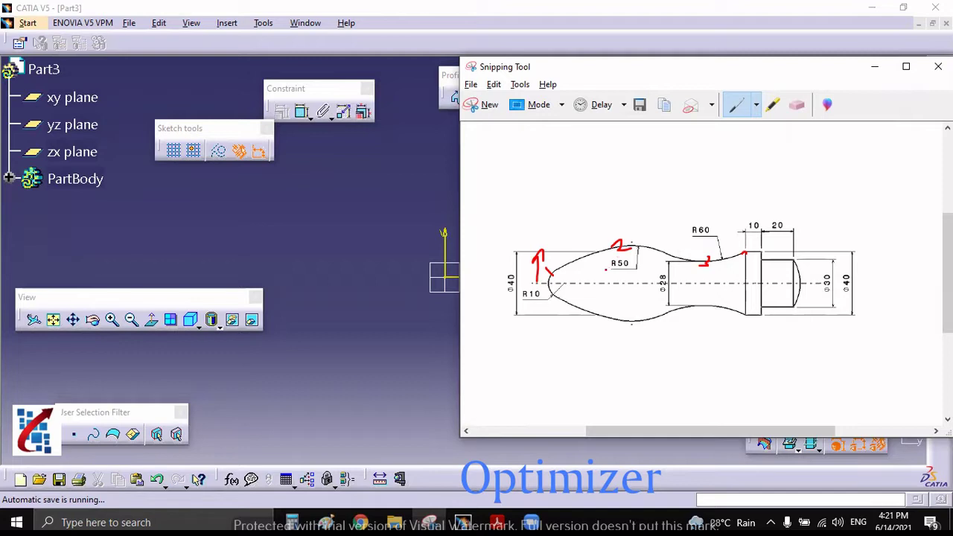
# Erase the red arc markings from the R10, R50 and R60 areas of the reference drawing.
pyautogui.click(797, 105)
pyautogui.click(622, 245)
pyautogui.click(538, 264)
pyautogui.click(705, 261)
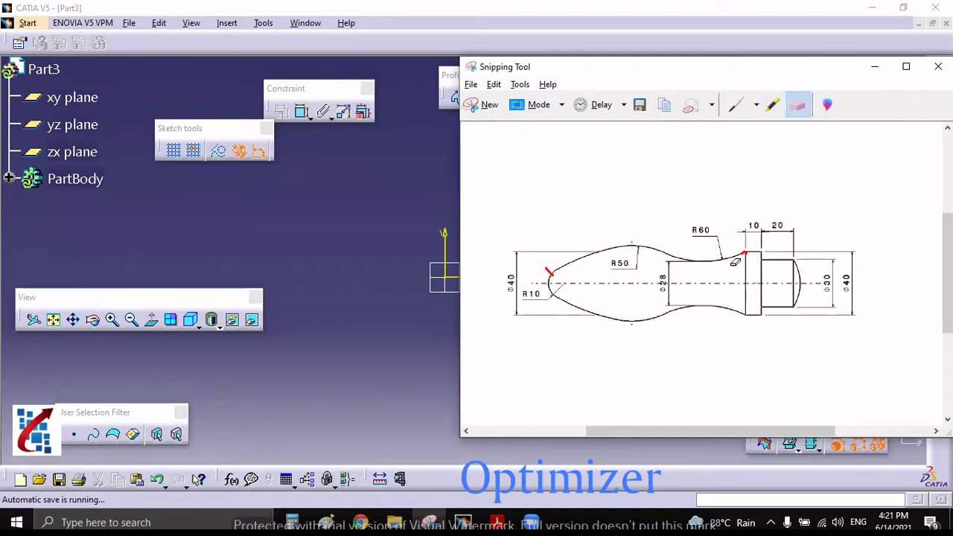
pyautogui.click(551, 274)
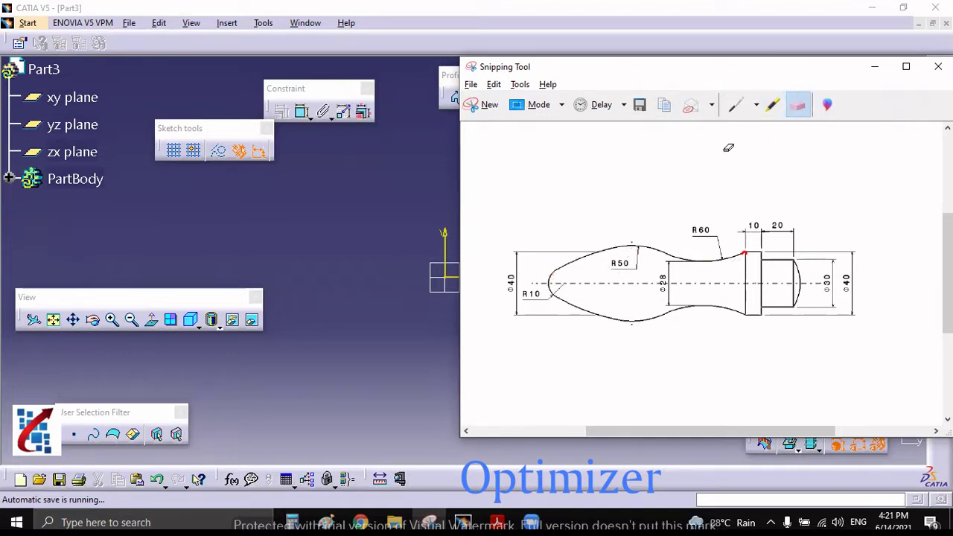
# Mark the upper and lower extremes of the handle's bulge and neck in red, and circle the overall Ø40 dimension.
pyautogui.click(735, 105)
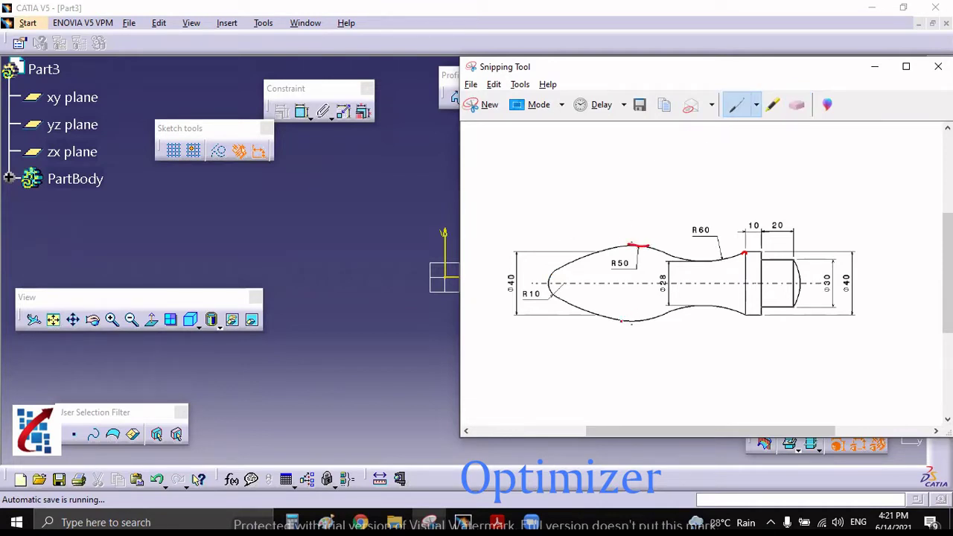
pyautogui.moveTo(637, 320); pyautogui.dragTo(642, 320)
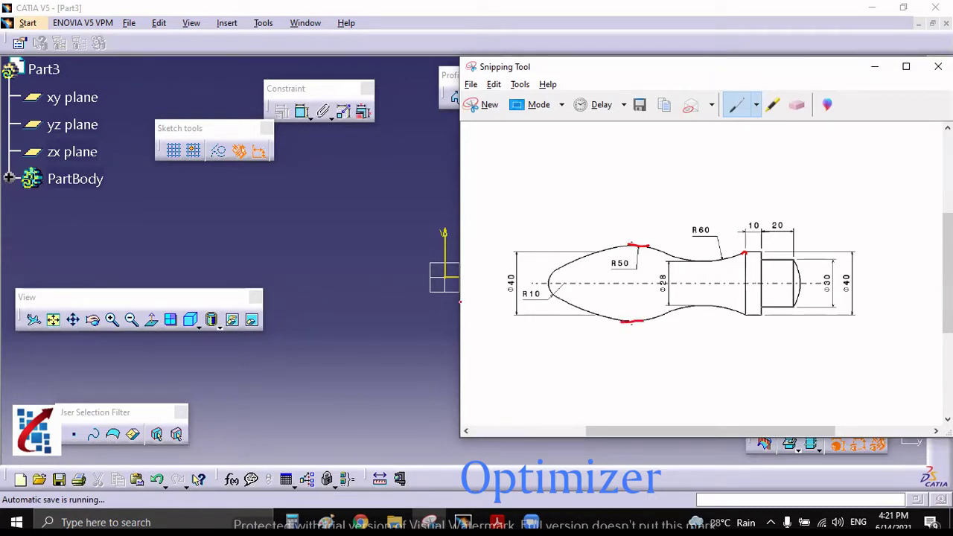
pyautogui.moveTo(513, 267); pyautogui.dragTo(514, 294)
pyautogui.moveTo(700, 261); pyautogui.dragTo(708, 262)
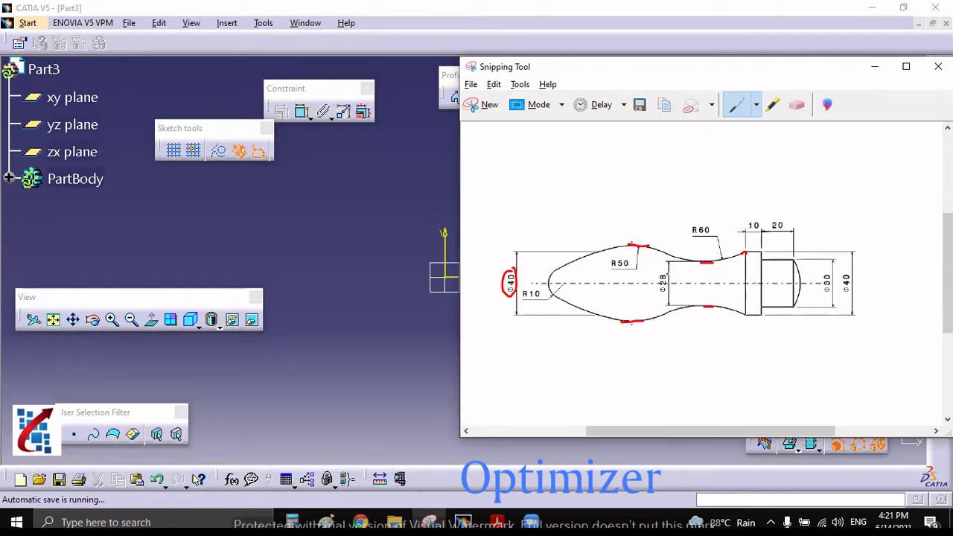
# Erase the red marks on the bulge, the neck and the Ø40 dimension.
pyautogui.click(797, 105)
pyautogui.click(711, 258)
pyautogui.click(639, 245)
pyautogui.click(632, 322)
pyautogui.click(514, 282)
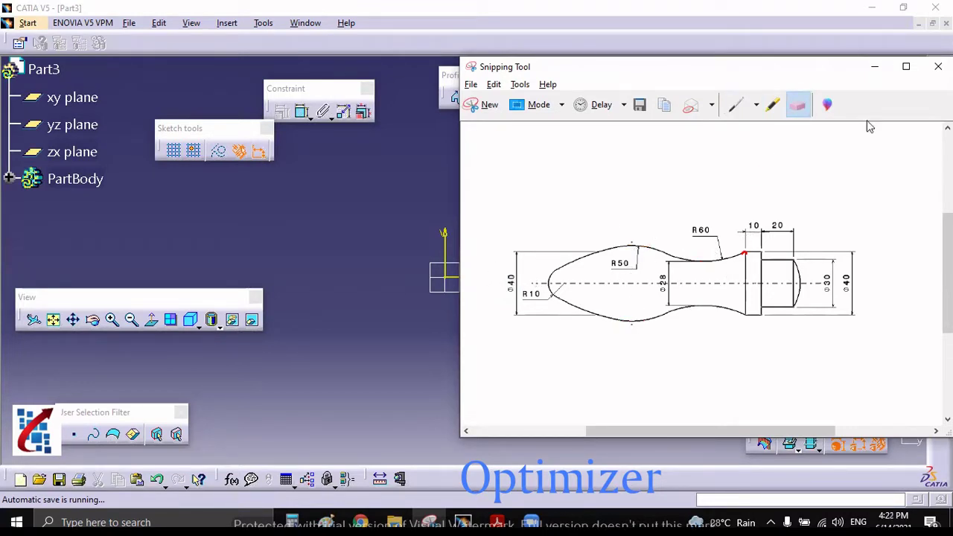
# Draw the complete circles behind the R10 nose and the R50 upper arc in red over the reference drawing.
pyautogui.click(736, 105)
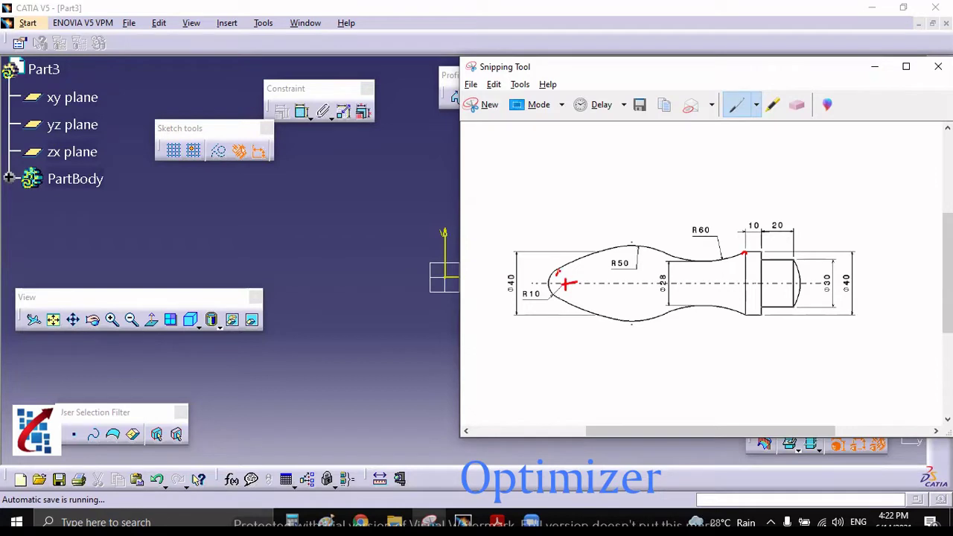
pyautogui.moveTo(583, 297); pyautogui.dragTo(578, 270)
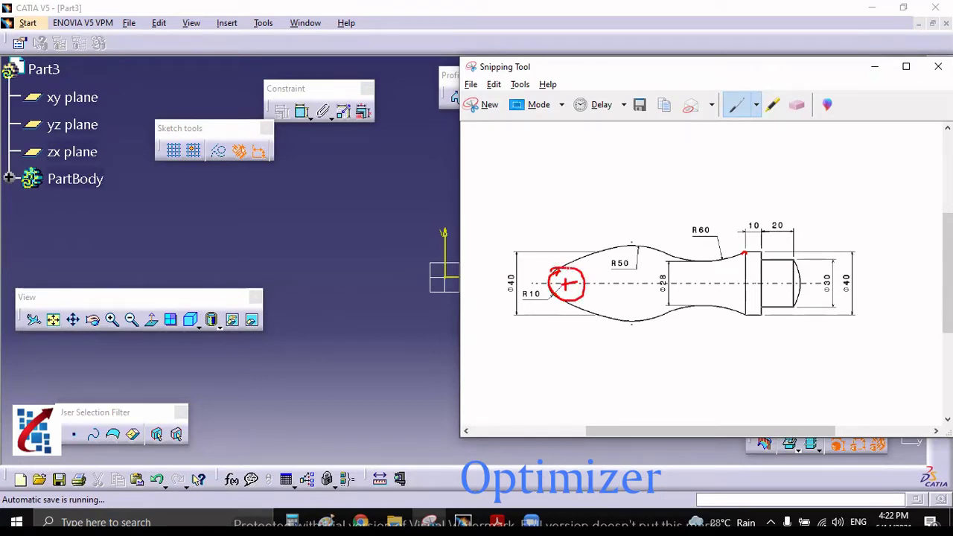
pyautogui.moveTo(606, 251)
pyautogui.mouseDown()
pyautogui.moveTo(649, 244)
pyautogui.moveTo(685, 281)
pyautogui.moveTo(678, 364)
pyautogui.moveTo(588, 381)
pyautogui.moveTo(552, 334)
pyautogui.moveTo(552, 266)
pyautogui.mouseUp()
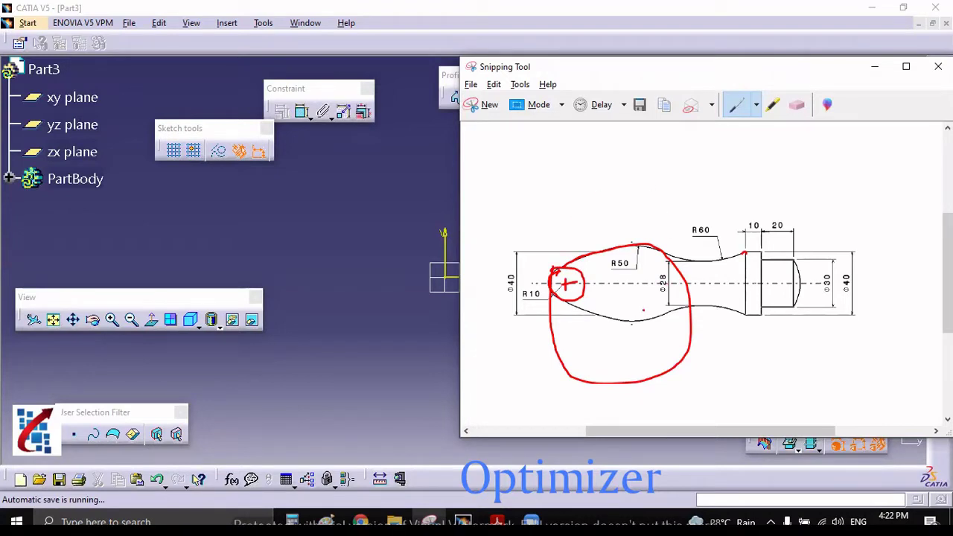
# Erase the red construction circles and the leftover mark at the collar edge from the reference drawing.
pyautogui.click(800, 109)
pyautogui.click(682, 275)
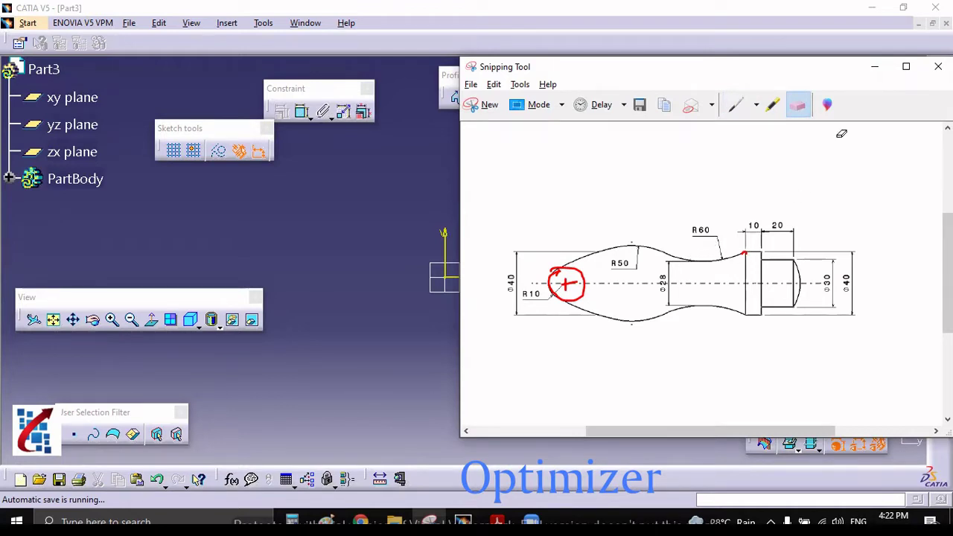
pyautogui.moveTo(589, 279); pyautogui.dragTo(547, 288)
pyautogui.click(746, 256)
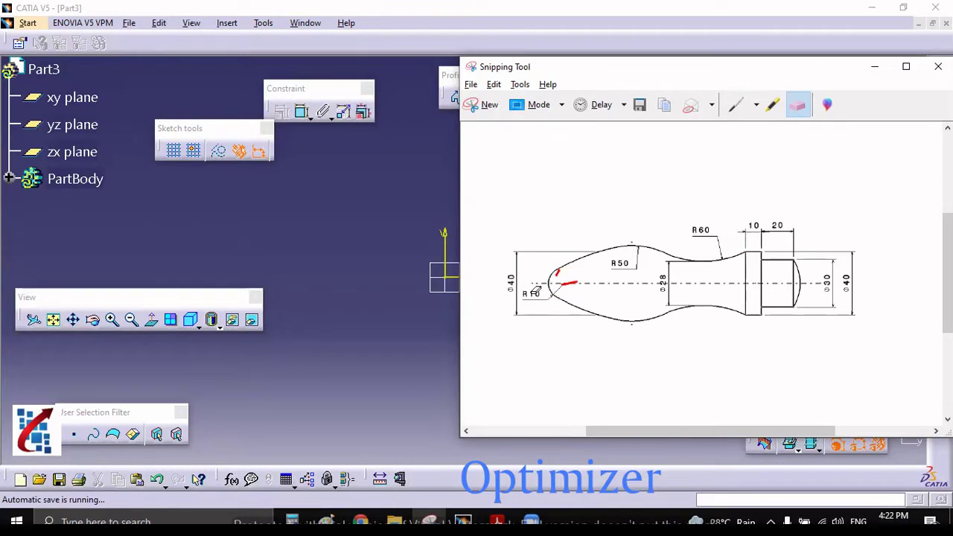
# Switch to CATIA and sketch a circle about 41 mm in diameter centred on the origin.
pyautogui.click(875, 66)
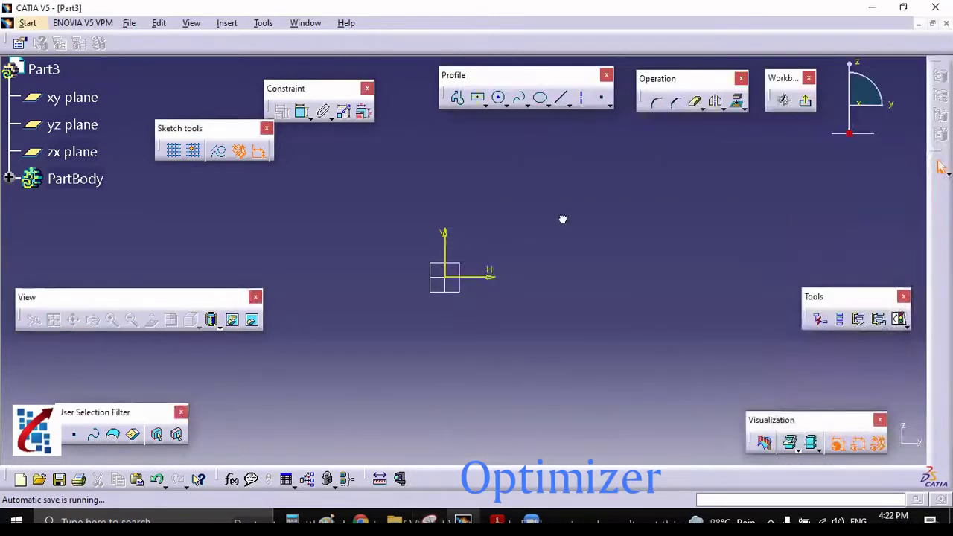
pyautogui.click(499, 98)
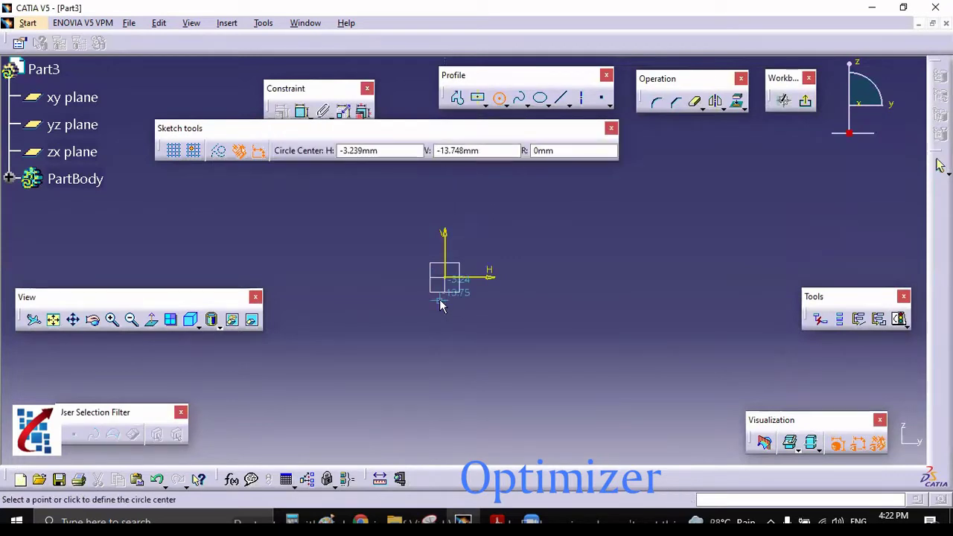
pyautogui.click(447, 277)
pyautogui.click(461, 245)
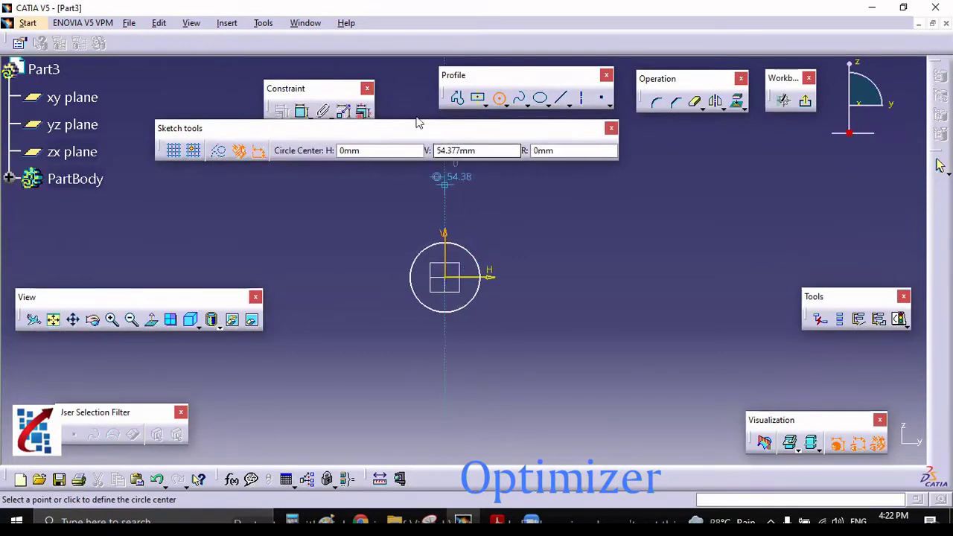
# Dimension the origin circle as a radius and set it to 10 mm.
pyautogui.click(302, 111)
pyautogui.click(417, 300)
pyautogui.click(373, 319)
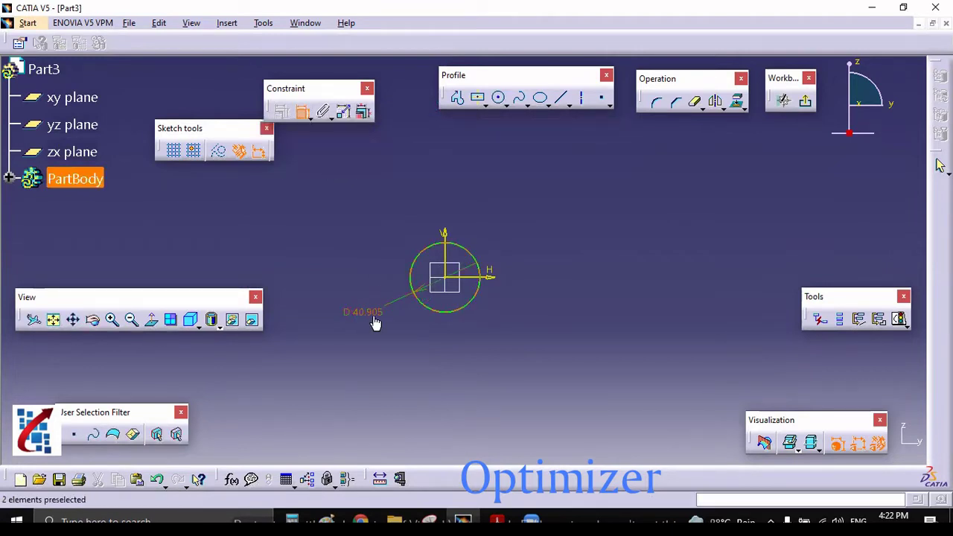
pyautogui.doubleClick(371, 311)
pyautogui.click(744, 406)
pyautogui.click(719, 419)
pyautogui.doubleClick(712, 370)
pyautogui.write('10')
pyautogui.press('Return')
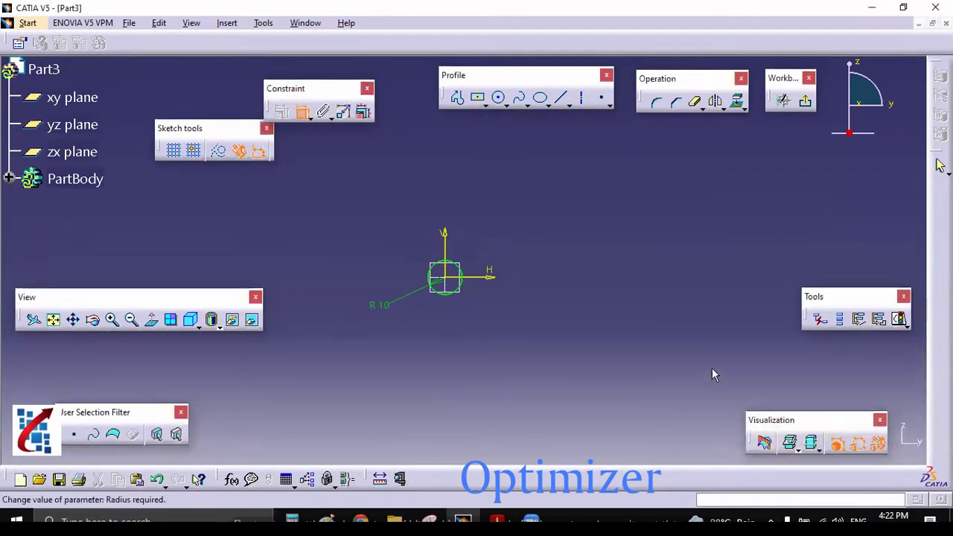
# Sketch a larger circle centred at about H 32.8 mm, V -24.7 mm, reaching the upper side of the R10 circle.
pyautogui.moveTo(542, 366); pyautogui.dragTo(536, 236, button='middle')
pyautogui.moveTo(496, 338)
pyautogui.mouseDown(button='middle')
pyautogui.moveTo(466, 306)
pyautogui.moveTo(475, 327)
pyautogui.mouseUp(button='middle')
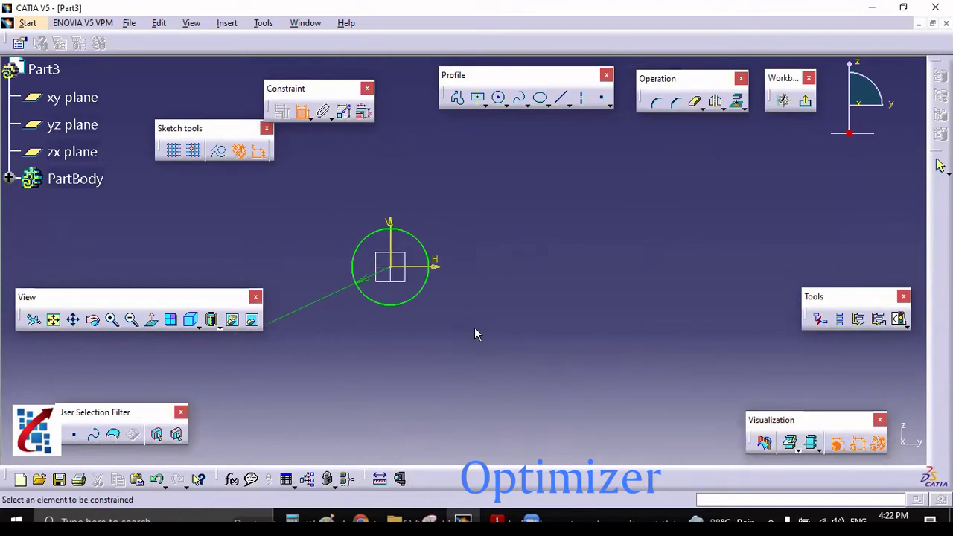
pyautogui.click(498, 98)
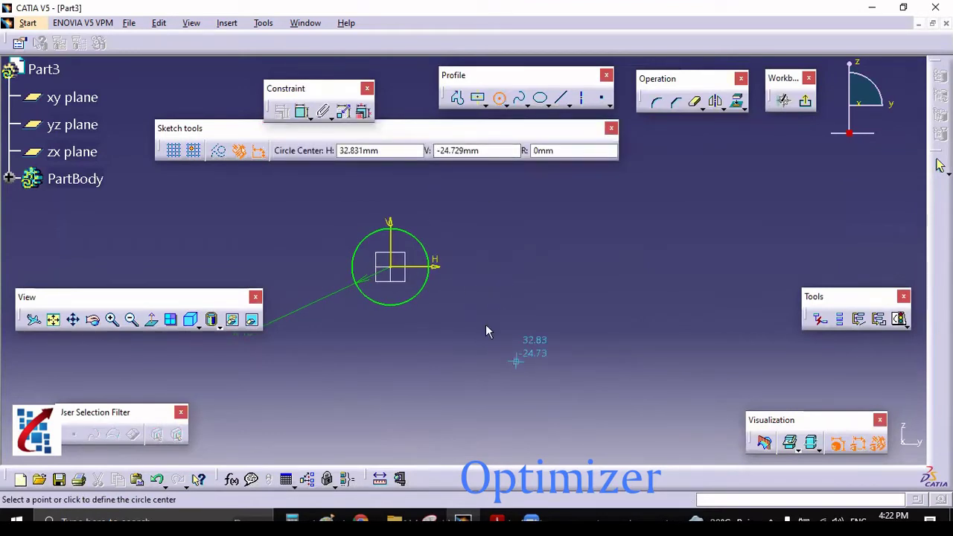
pyautogui.click(517, 362)
pyautogui.click(392, 215)
pyautogui.moveTo(520, 272); pyautogui.dragTo(526, 333, button='middle')
pyautogui.moveTo(483, 300); pyautogui.dragTo(488, 365, button='middle')
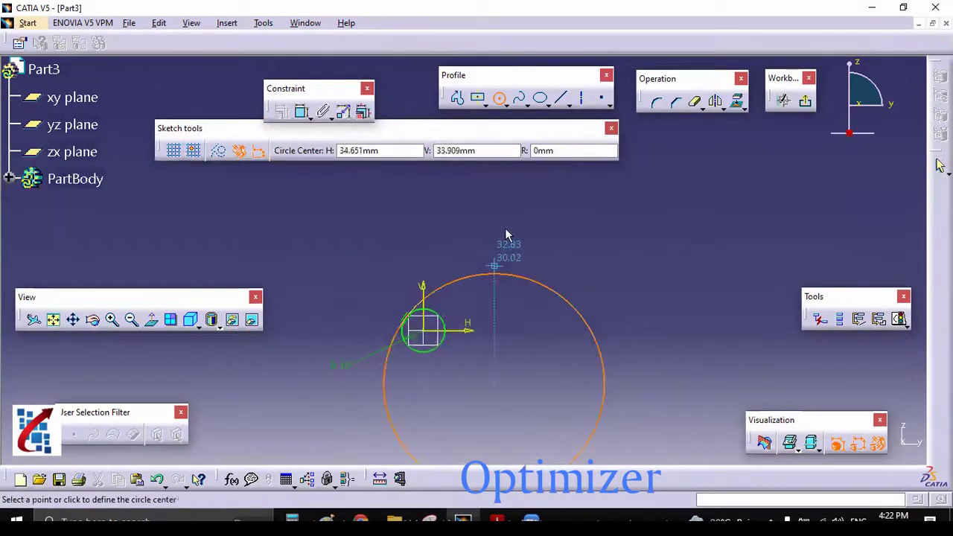
pyautogui.click(494, 176)
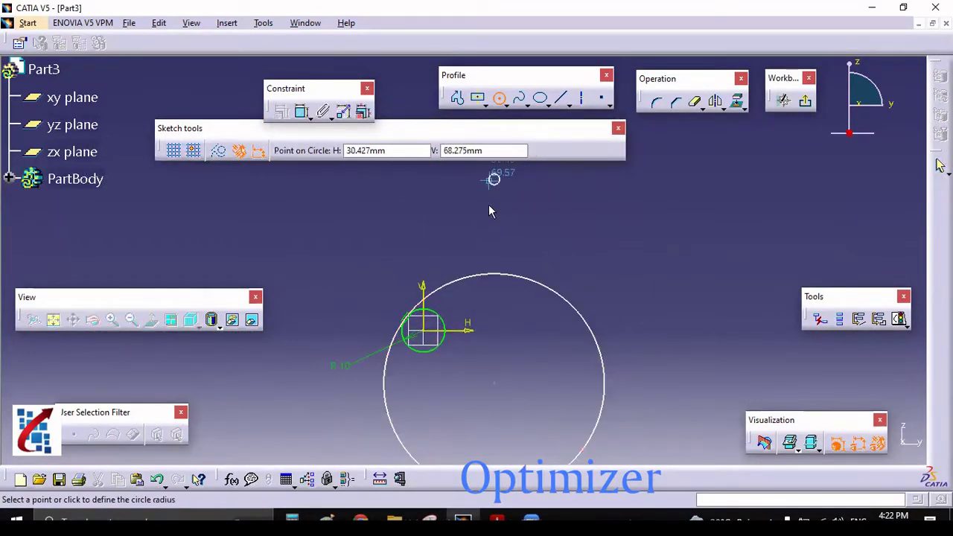
pyautogui.click(452, 368)
pyautogui.moveTo(441, 397)
pyautogui.mouseDown(button='middle')
pyautogui.moveTo(495, 343)
pyautogui.moveTo(504, 362)
pyautogui.moveTo(480, 376)
pyautogui.mouseUp(button='middle')
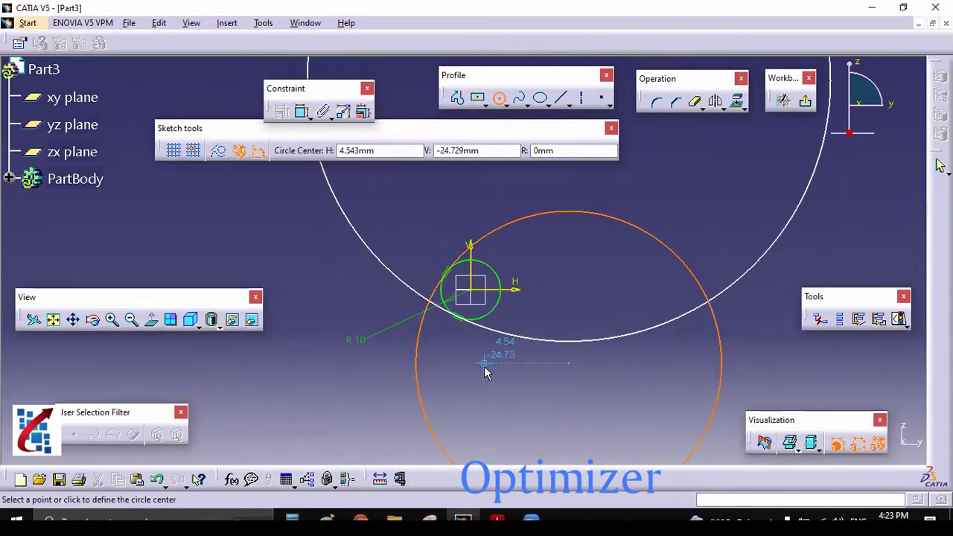
pyautogui.click(484, 366)
pyautogui.press('Escape')
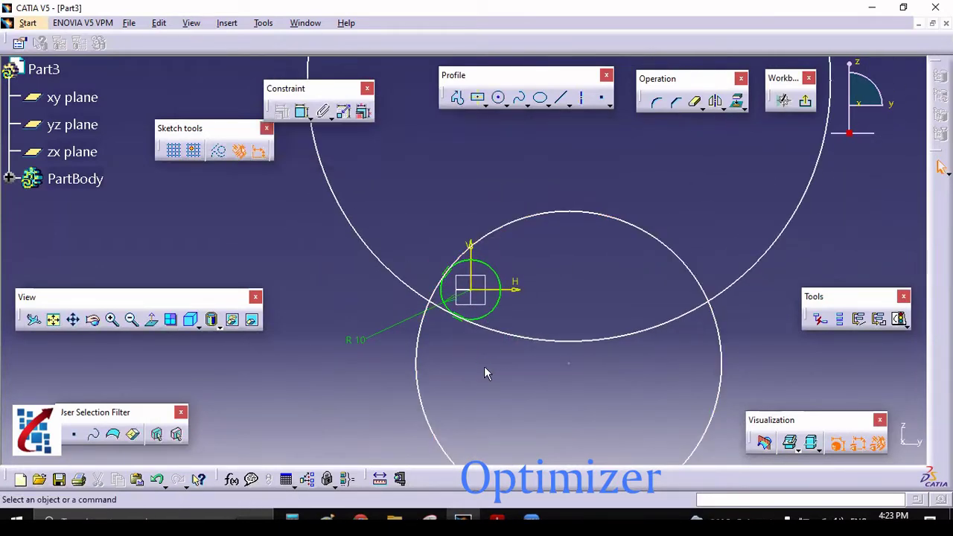
pyautogui.click(528, 339)
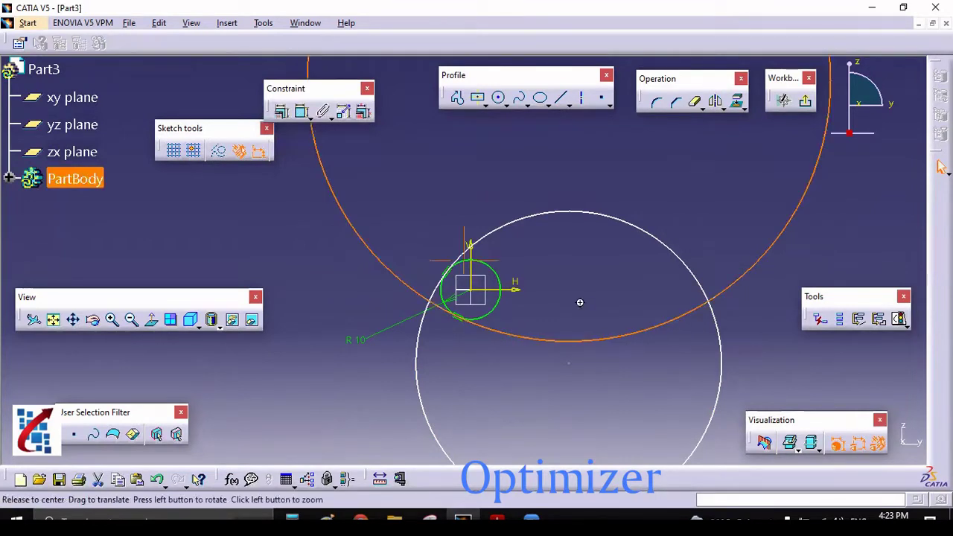
pyautogui.click(558, 341)
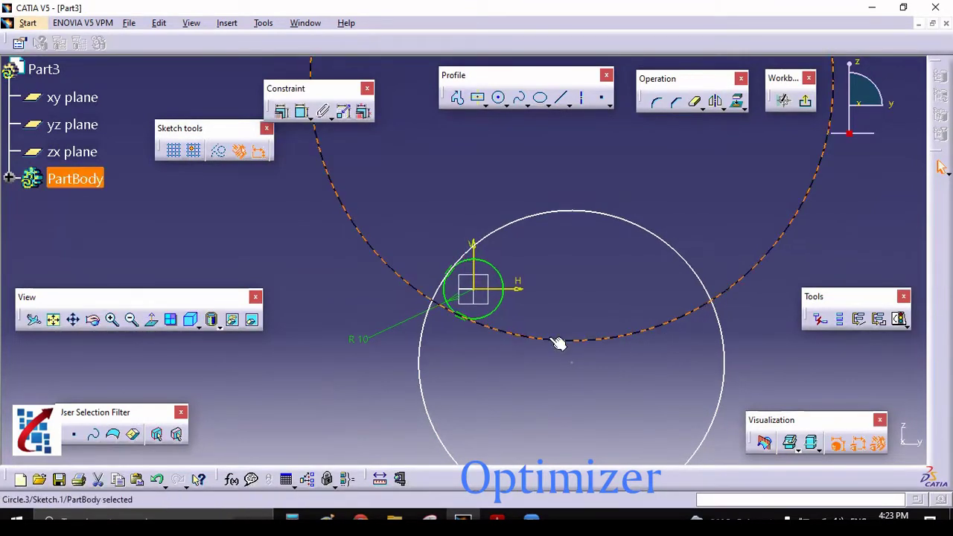
pyautogui.press('Delete')
# Sketch a second large circle centred directly above the first one's centre, passing below the R10 circle.
pyautogui.moveTo(538, 331)
pyautogui.mouseDown(button='middle')
pyautogui.moveTo(540, 323)
pyautogui.moveTo(541, 352)
pyautogui.mouseUp(button='middle')
pyautogui.click(499, 100)
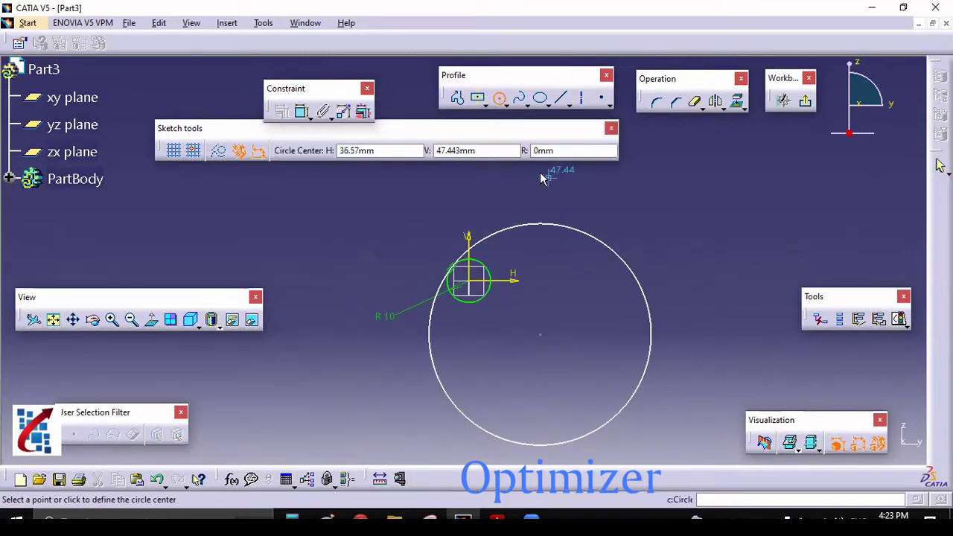
pyautogui.click(542, 174)
pyautogui.click(506, 351)
pyautogui.click(520, 395)
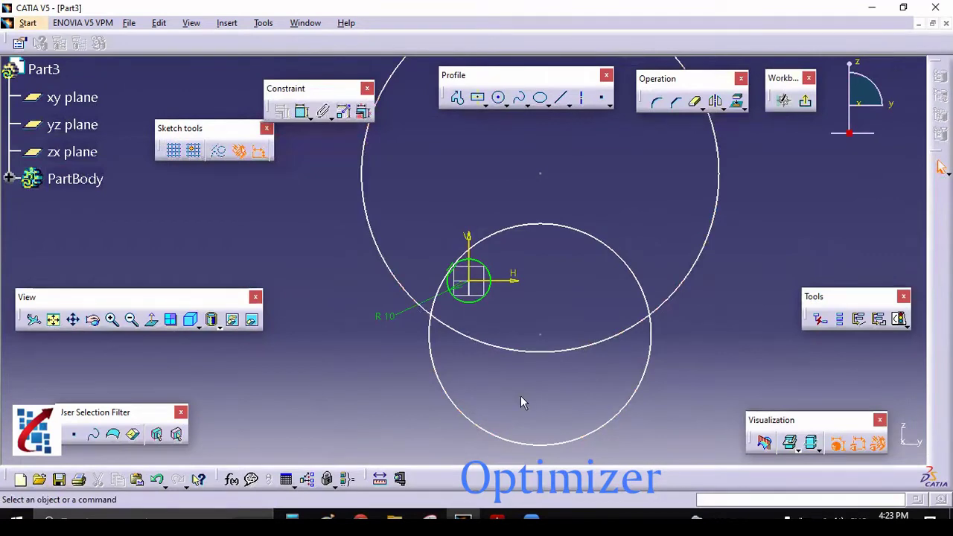
# Apply a tangency constraint between the upper large circle and the R10 circle.
pyautogui.click(493, 350)
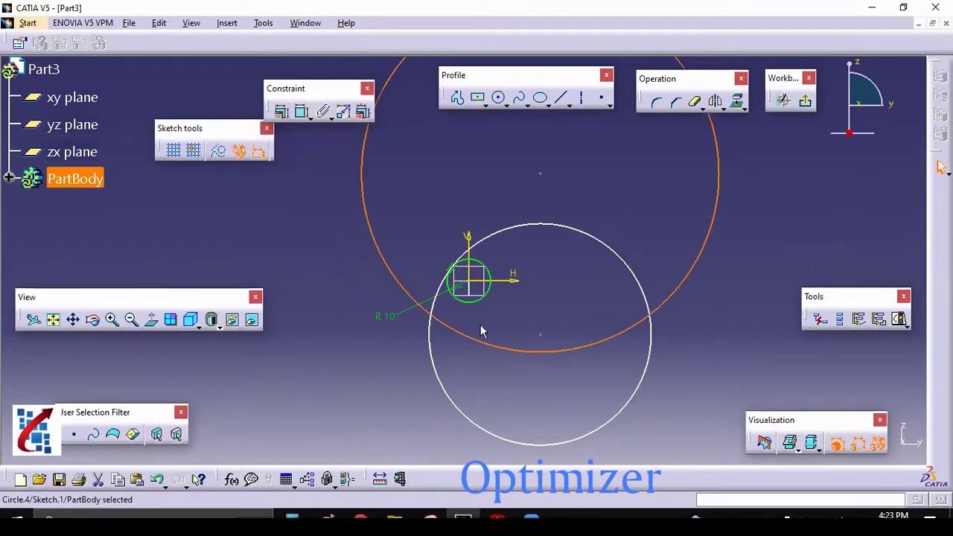
pyautogui.keyDown('ctrl'); pyautogui.click(480, 299); pyautogui.keyUp('ctrl')
pyautogui.click(282, 111)
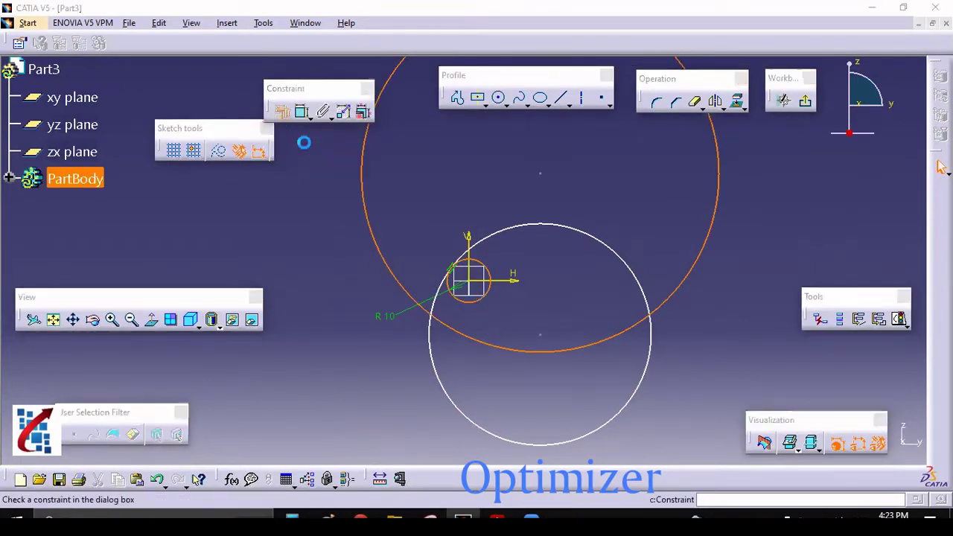
pyautogui.click(183, 157)
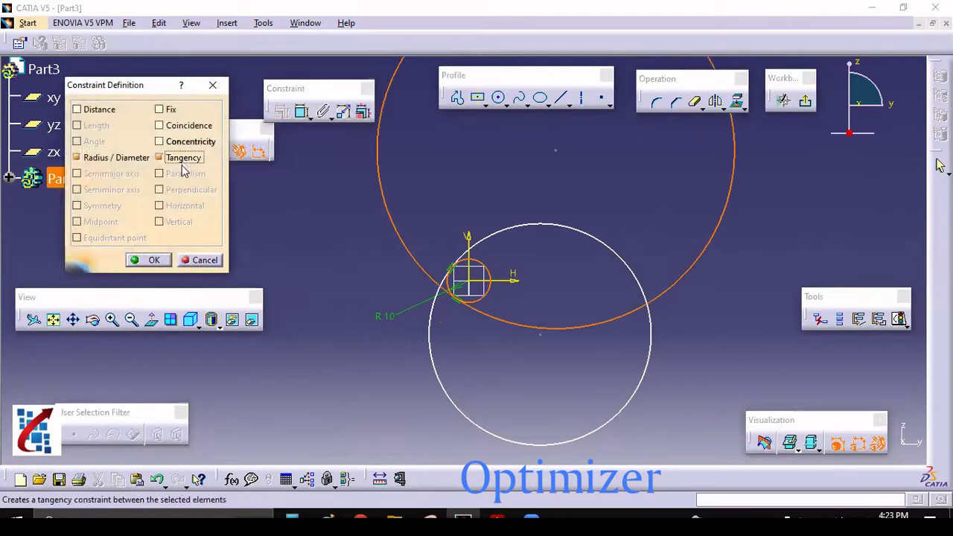
pyautogui.click(148, 260)
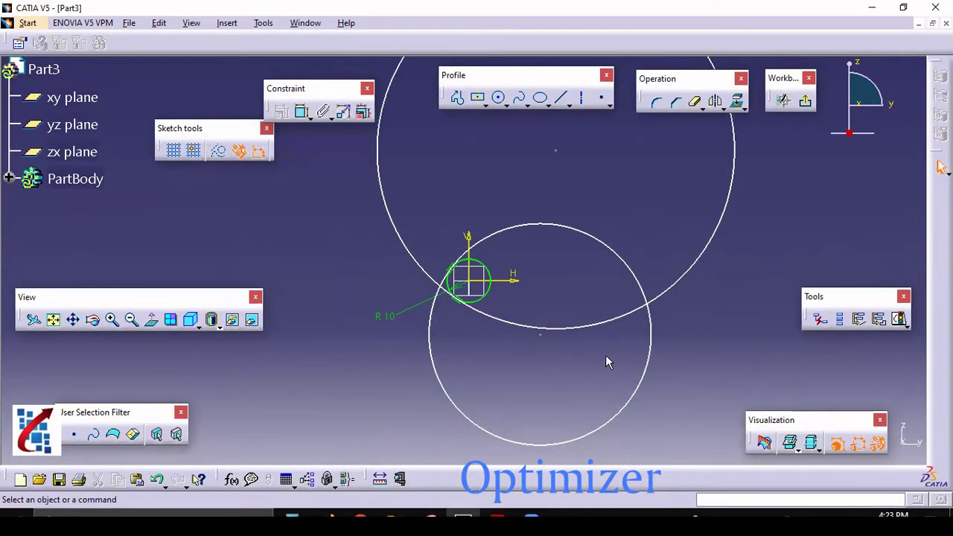
# Constrain the two large circles to be symmetric about the horizontal axis.
pyautogui.click(602, 326)
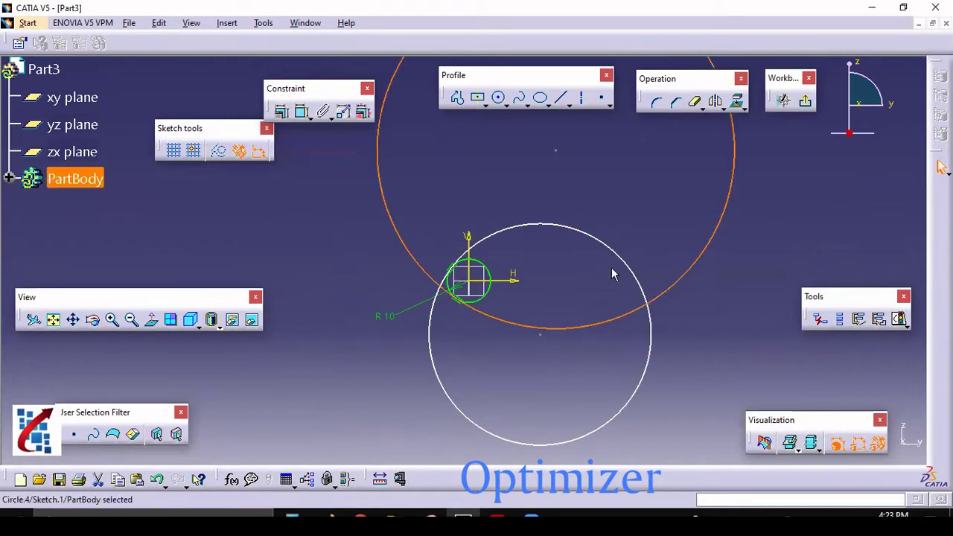
pyautogui.keyDown('ctrl'); pyautogui.click(625, 257); pyautogui.keyUp('ctrl')
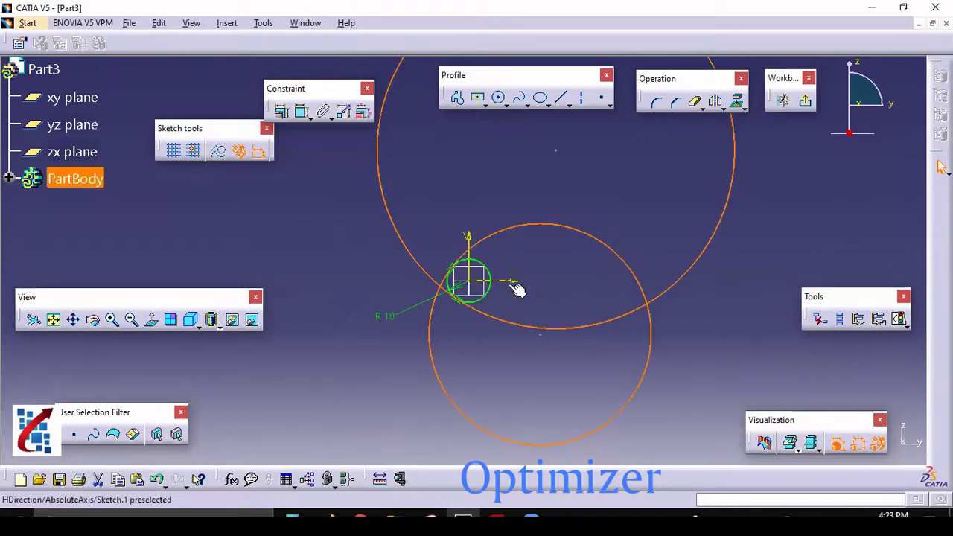
pyautogui.click(431, 516)
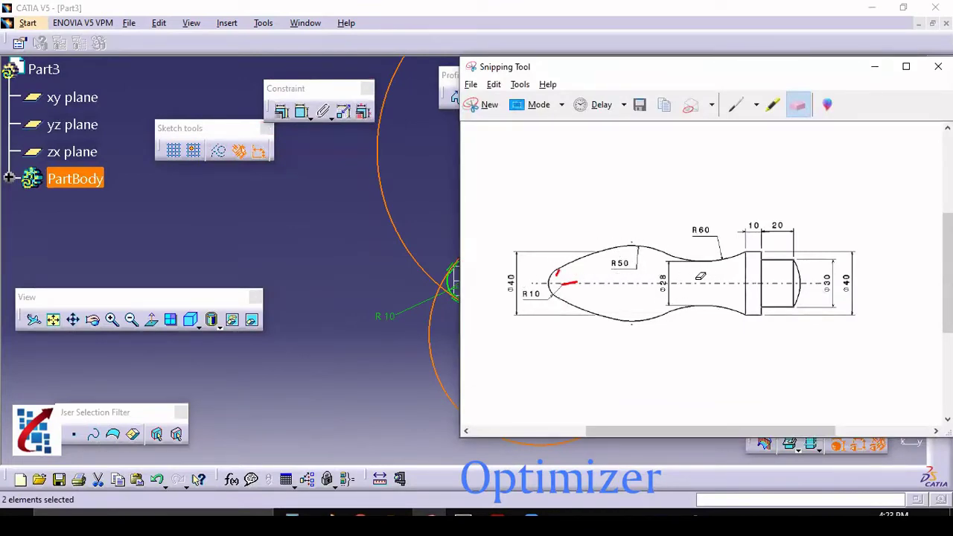
pyautogui.click(875, 66)
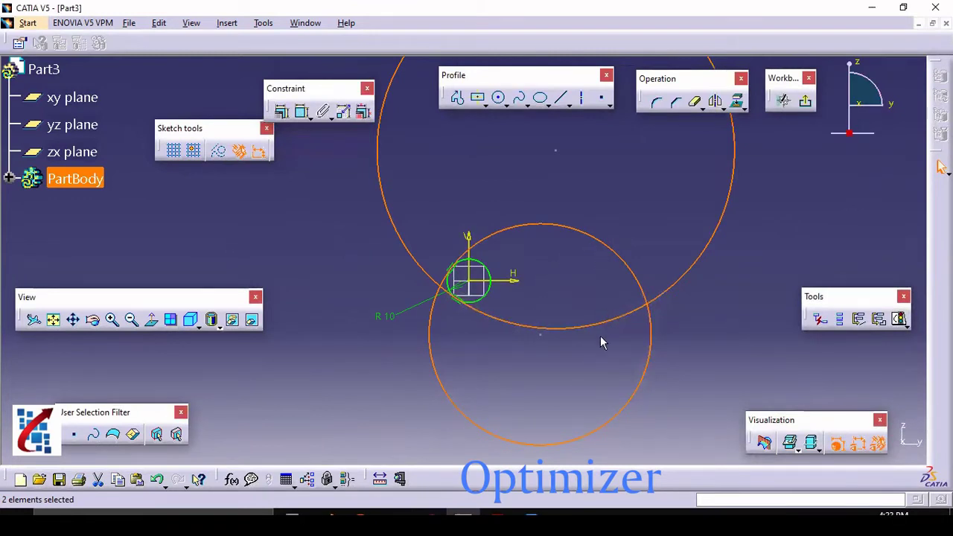
pyautogui.keyDown('ctrl'); pyautogui.click(526, 282); pyautogui.keyUp('ctrl')
pyautogui.click(282, 114)
pyautogui.click(114, 210)
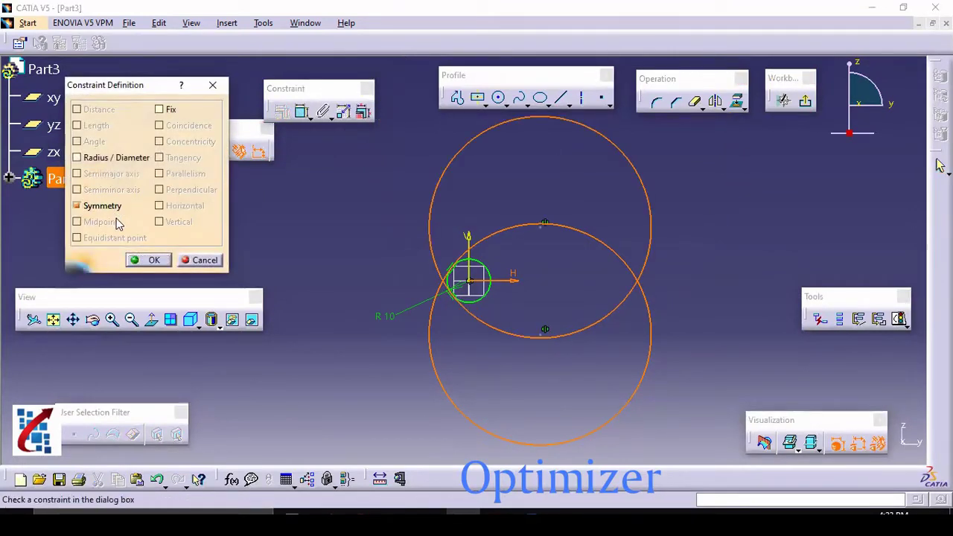
pyautogui.click(143, 260)
# Dimension the lower large circle as a radius and set it to 50 mm.
pyautogui.moveTo(389, 272)
pyautogui.mouseDown(button='middle')
pyautogui.moveTo(400, 287)
pyautogui.moveTo(402, 242)
pyautogui.mouseUp(button='middle')
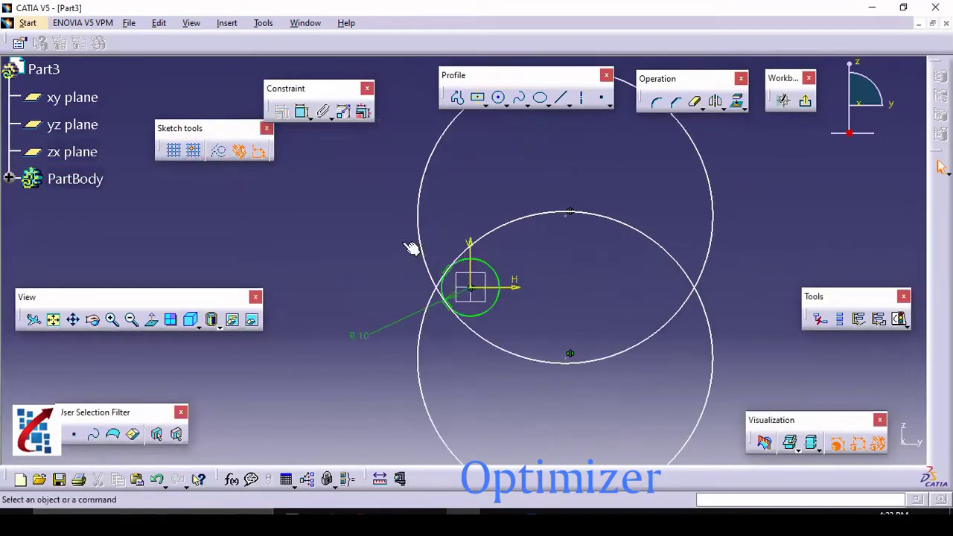
pyautogui.moveTo(590, 203); pyautogui.dragTo(570, 199, button='middle')
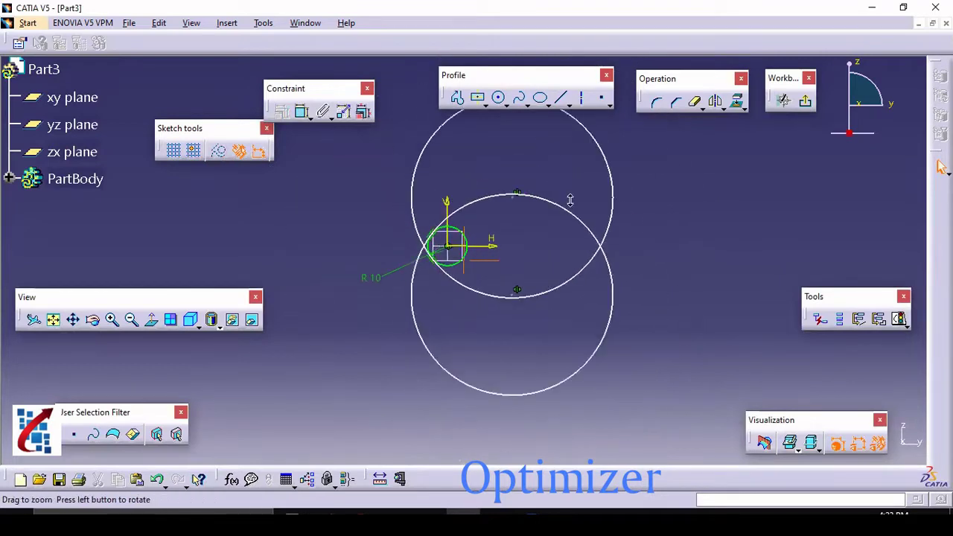
pyautogui.click(302, 114)
pyautogui.click(458, 381)
pyautogui.doubleClick(410, 404)
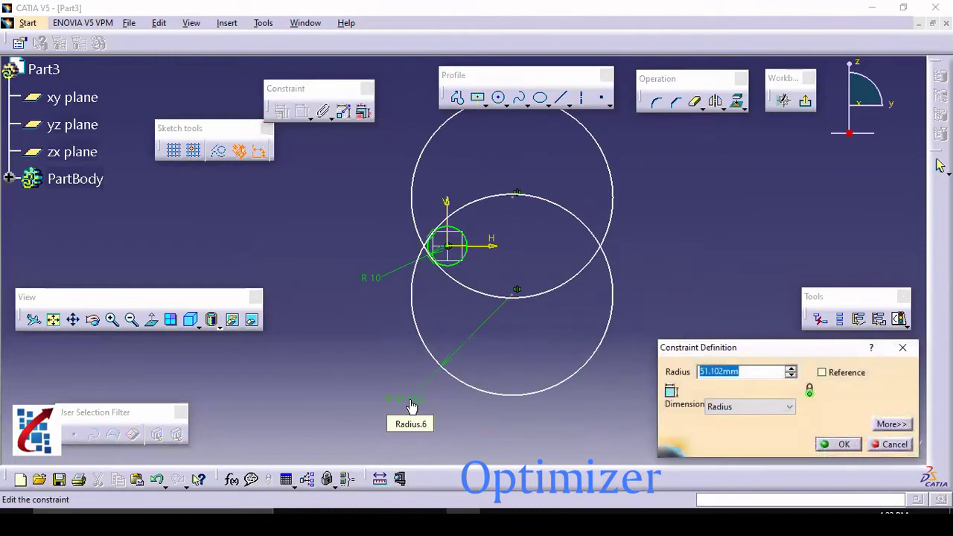
pyautogui.press('Return')
# Check the reference drawing, dimension the bulge height between the two large circles' overlapping edges and set it to 40 mm.
pyautogui.moveTo(487, 347)
pyautogui.mouseDown(button='middle')
pyautogui.moveTo(475, 375)
pyautogui.moveTo(479, 358)
pyautogui.mouseUp(button='middle')
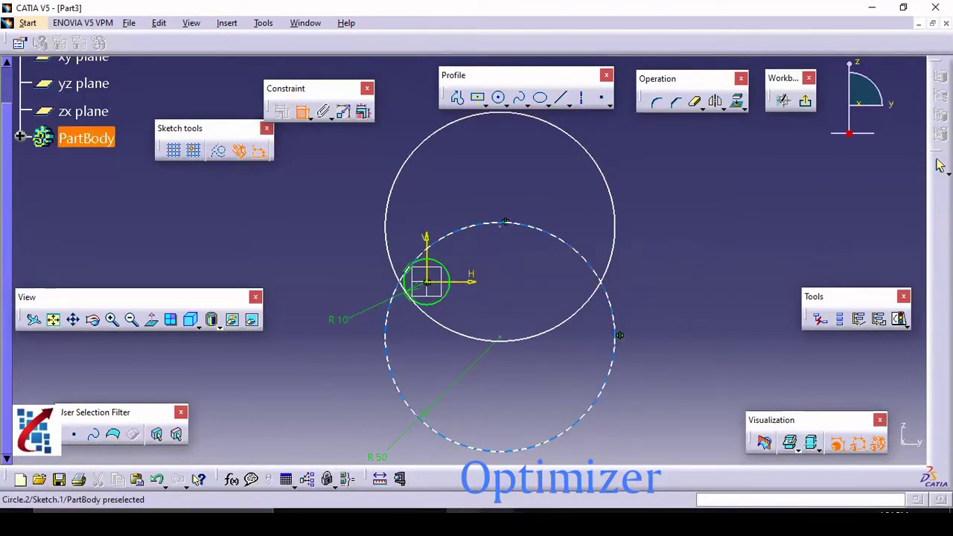
pyautogui.click(429, 511)
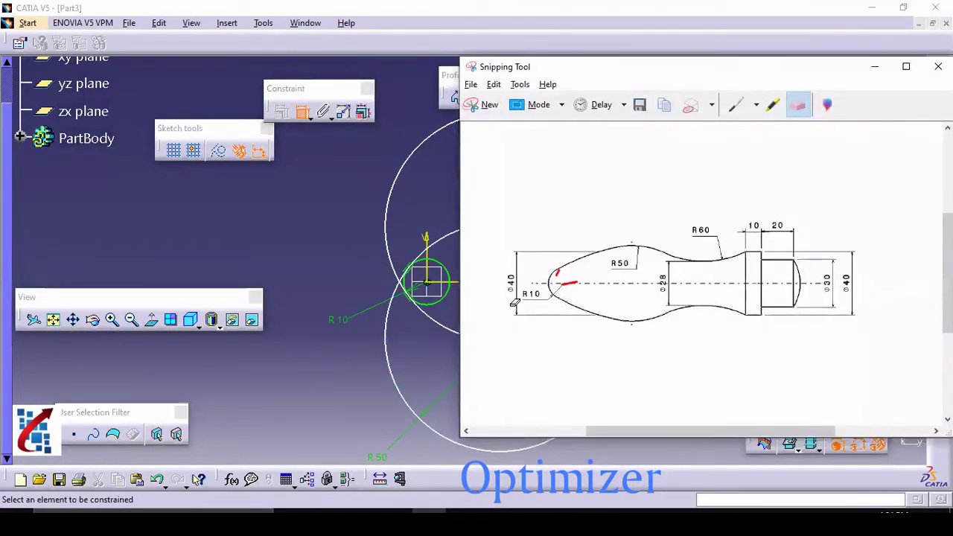
pyautogui.click(313, 338)
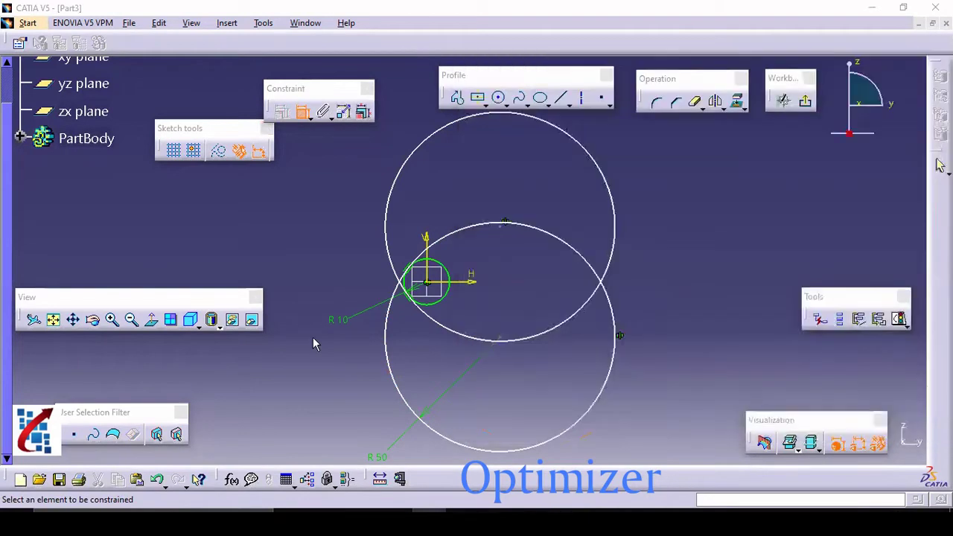
pyautogui.click(510, 343)
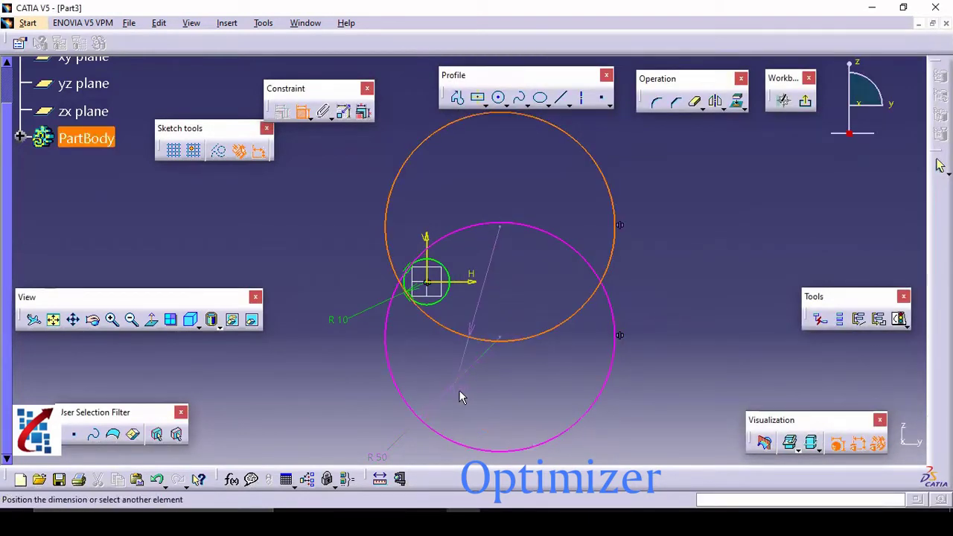
pyautogui.click(536, 227)
pyautogui.click(325, 289)
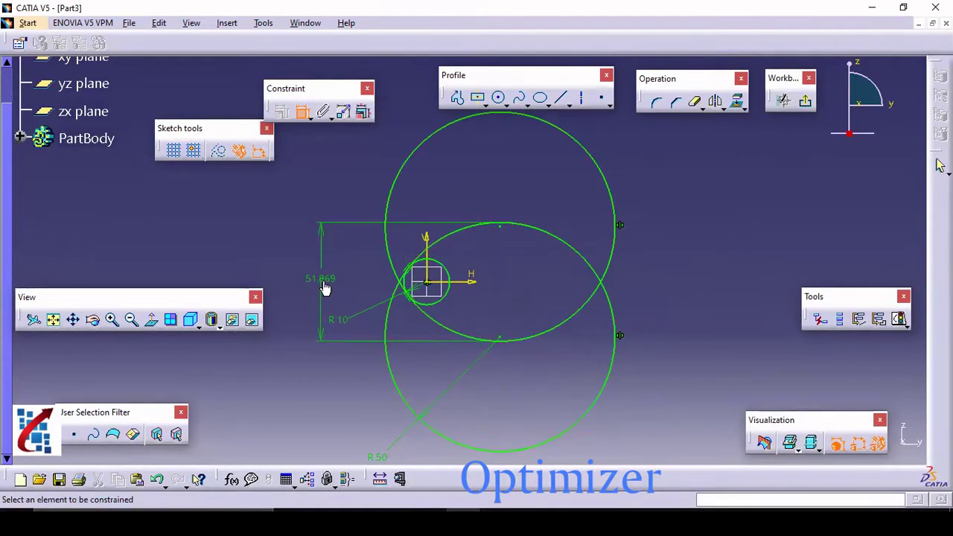
pyautogui.doubleClick(323, 283)
pyautogui.write('40')
pyautogui.press('Return')
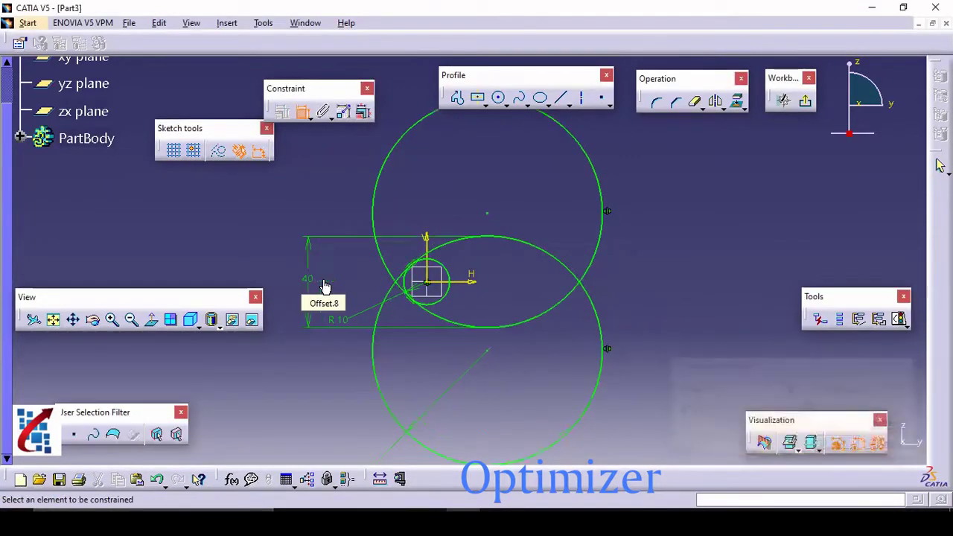
# Quick Trim the outer parts of both R50 circles and the R10 circle's inner part, leaving a closed rounded-nose outline.
pyautogui.middleClick(331, 272)
pyautogui.moveTo(367, 298); pyautogui.dragTo(282, 372, button='middle')
pyautogui.click(276, 318)
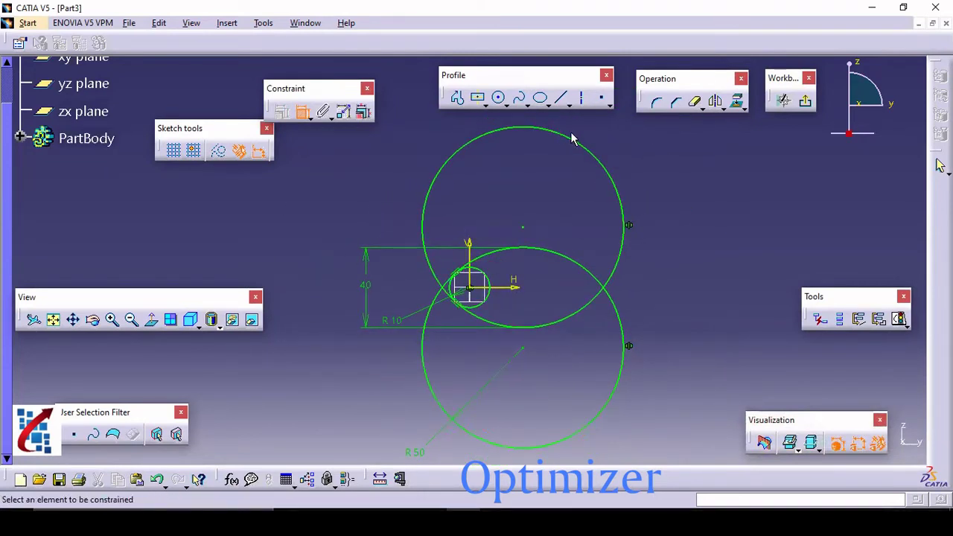
pyautogui.click(694, 101)
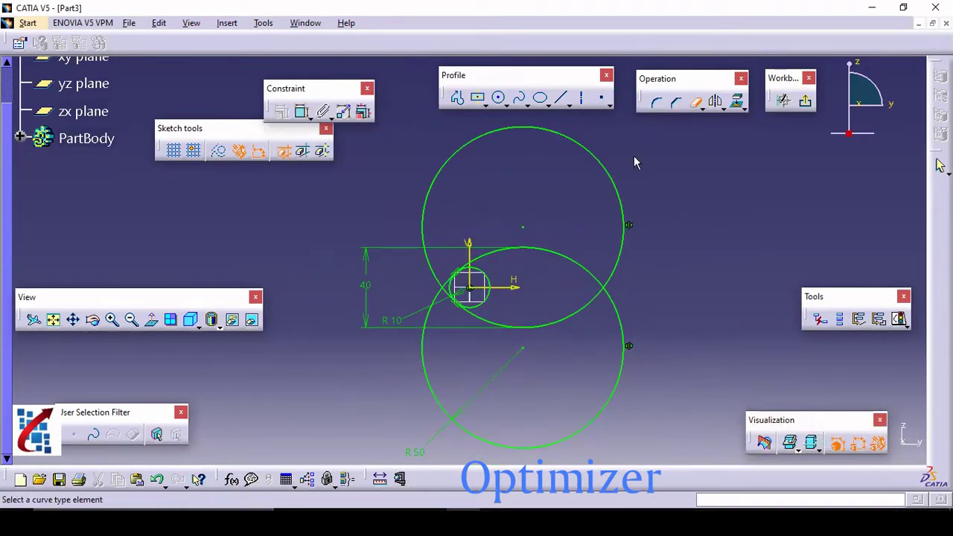
pyautogui.click(595, 158)
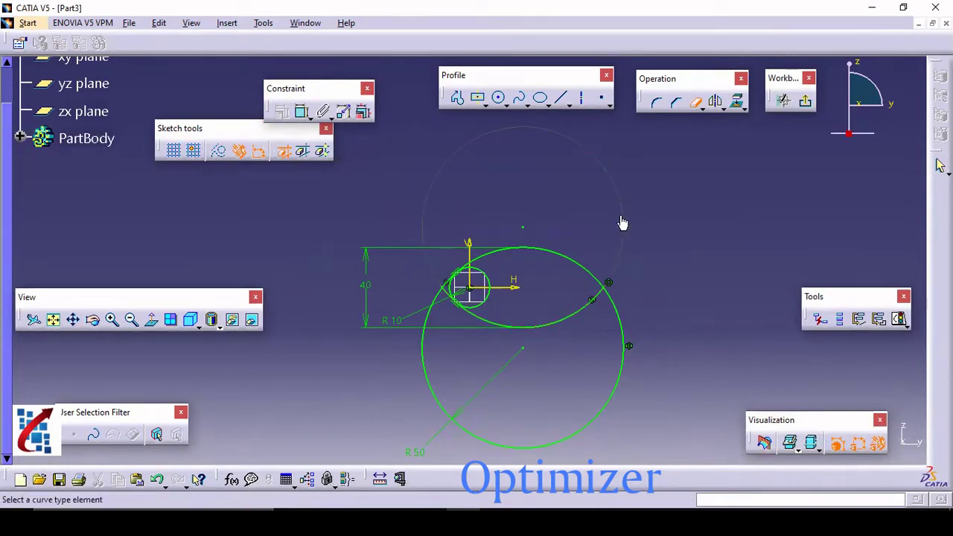
pyautogui.click(622, 383)
pyautogui.moveTo(549, 382); pyautogui.dragTo(529, 304, button='middle')
pyautogui.click(419, 315)
pyautogui.click(424, 330)
pyautogui.click(505, 359)
# Outline the front section with the R10 nose and R50 bulge in red pen on the Snipping Tool reference drawing.
pyautogui.moveTo(578, 312)
pyautogui.mouseDown(button='middle')
pyautogui.moveTo(419, 258)
pyautogui.moveTo(429, 280)
pyautogui.mouseUp(button='middle')
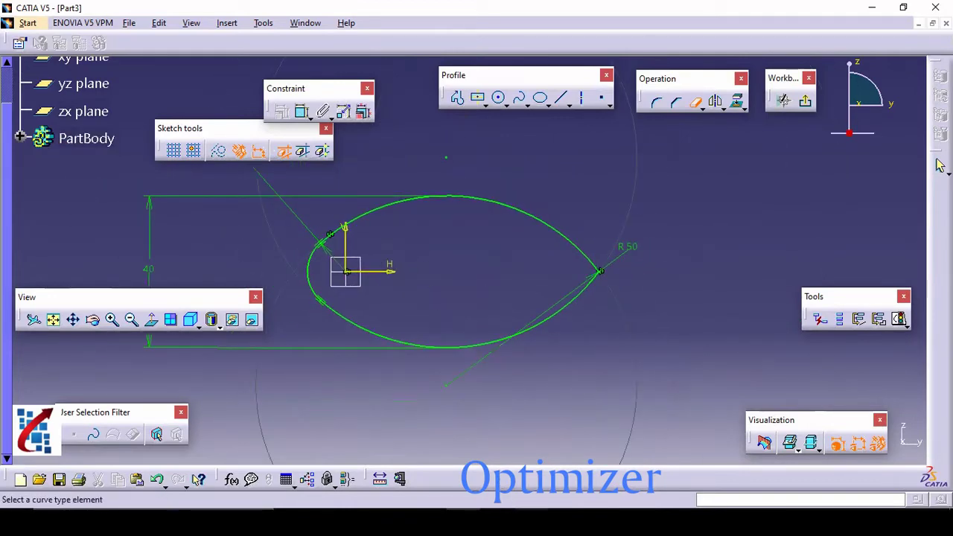
pyautogui.click(433, 522)
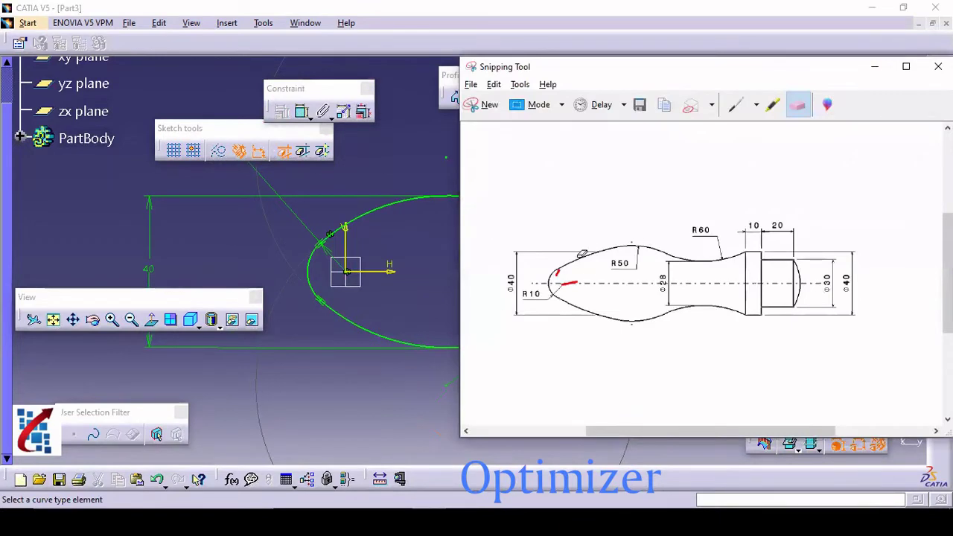
pyautogui.click(735, 104)
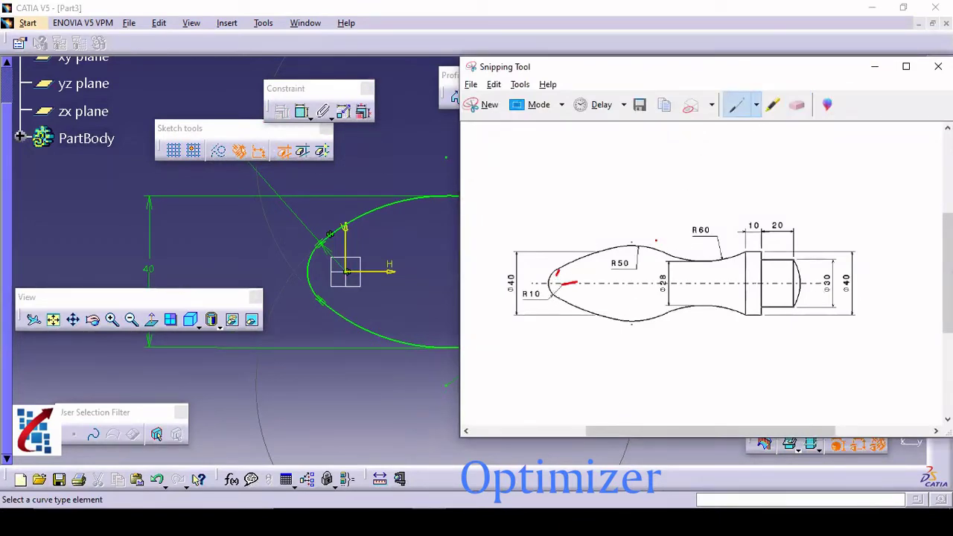
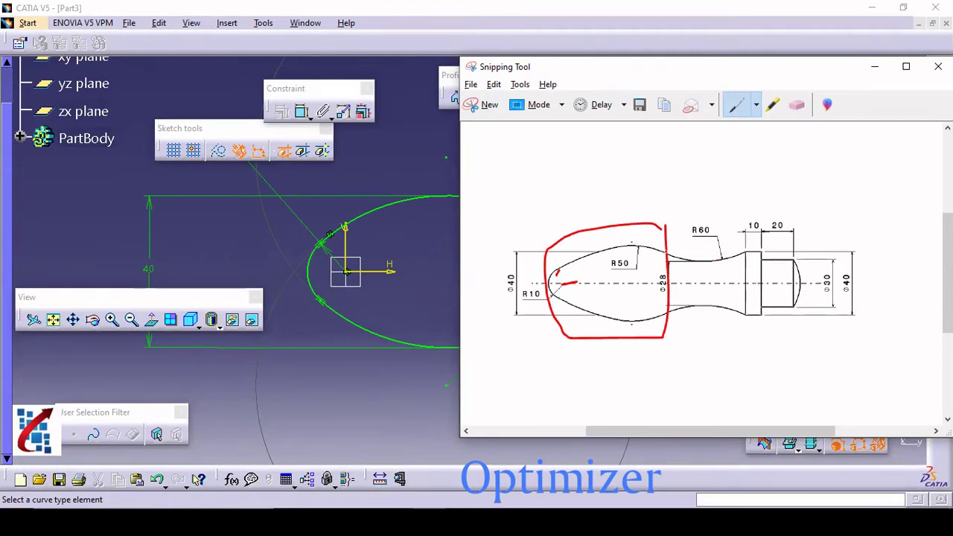
pyautogui.click(875, 67)
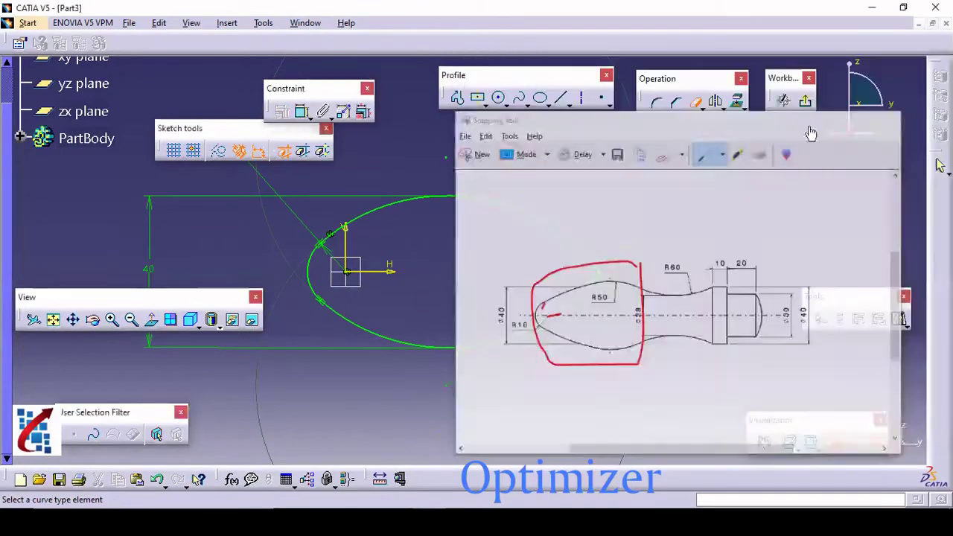
# Sketch a circle of about 49 mm radius above the bulge's pointed end, touching the upper R50 arc.
pyautogui.moveTo(618, 236)
pyautogui.mouseDown(button='middle')
pyautogui.moveTo(585, 241)
pyautogui.moveTo(595, 274)
pyautogui.moveTo(581, 286)
pyautogui.mouseUp(button='middle')
pyautogui.scroll(-1, 581, 286)
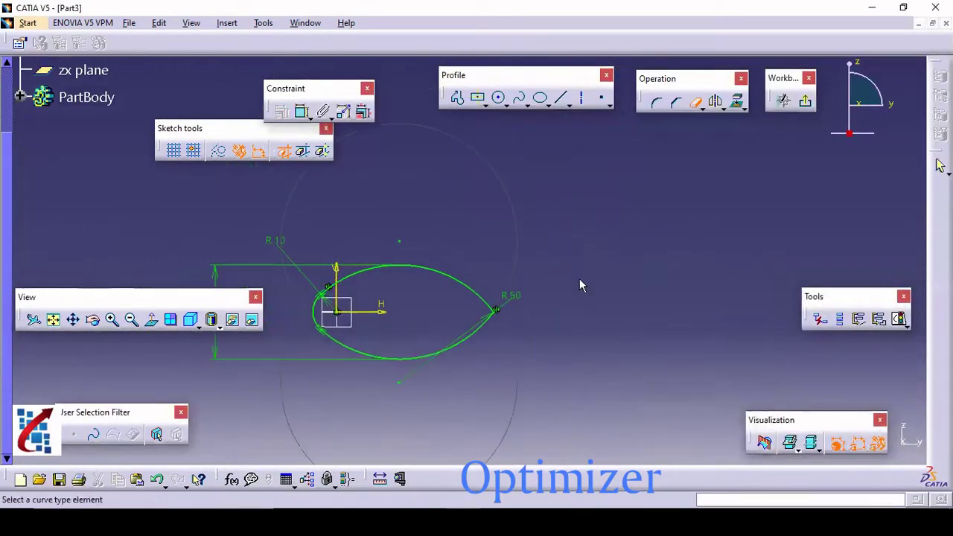
pyautogui.click(499, 98)
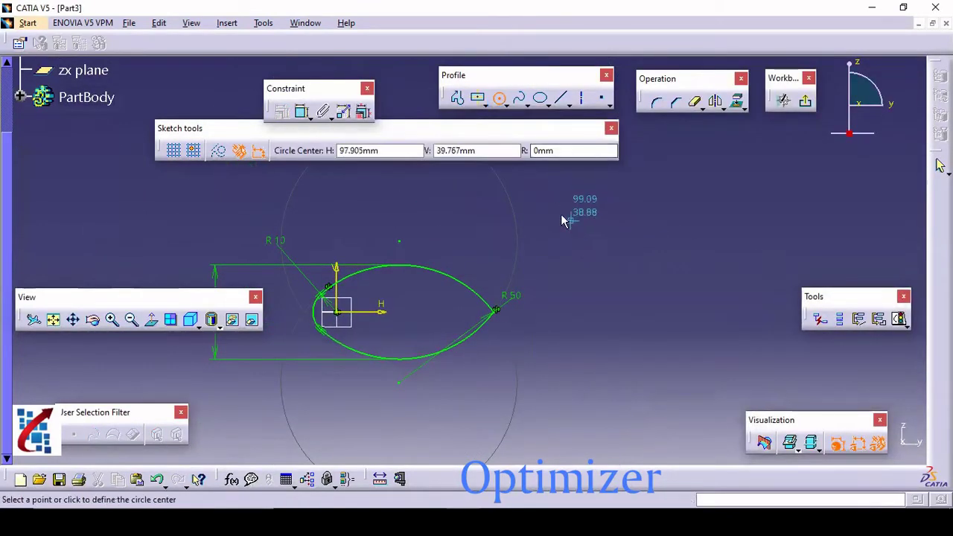
pyautogui.click(551, 206)
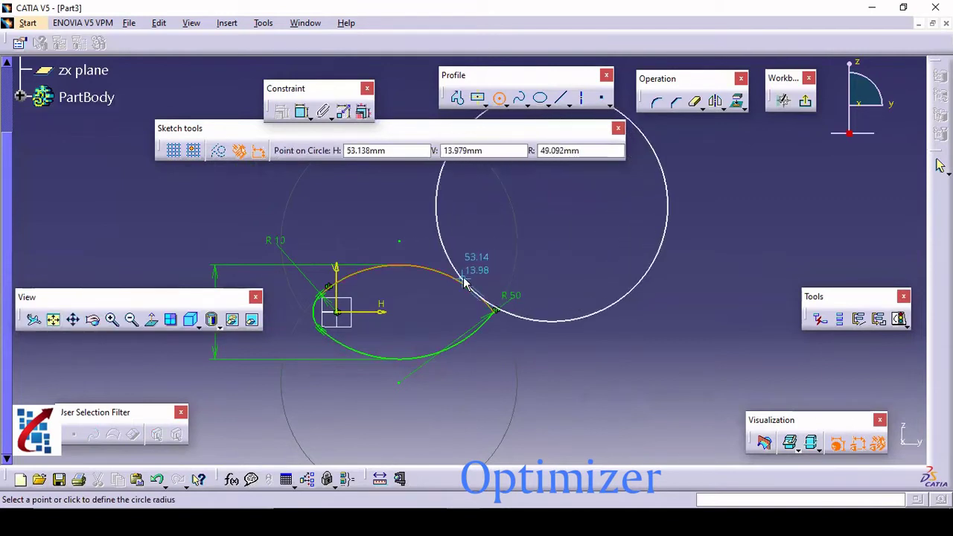
pyautogui.click(470, 286)
# Sketch a second circle of about 68 mm radius, centred directly below the previous one and touching the lower R50 arc.
pyautogui.moveTo(581, 477); pyautogui.dragTo(563, 362, button='middle')
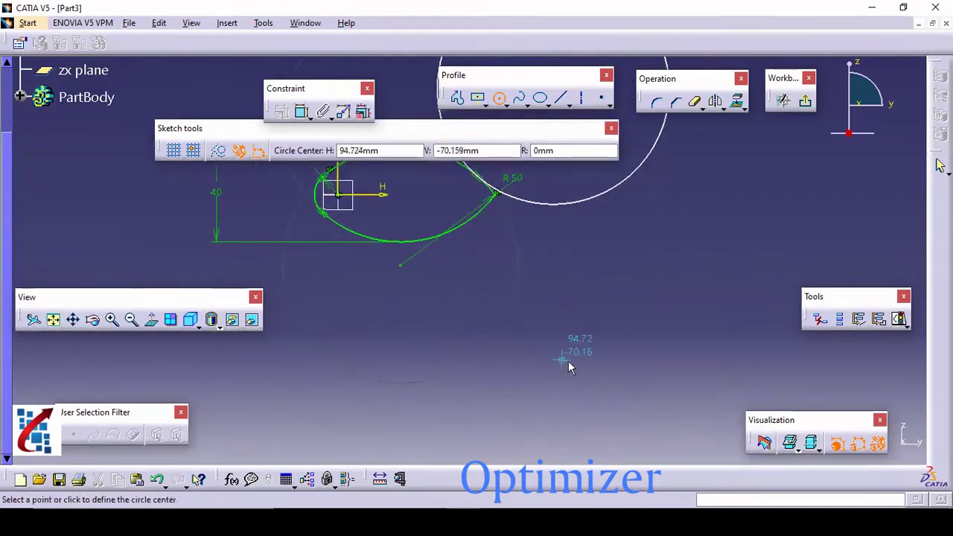
pyautogui.click(554, 361)
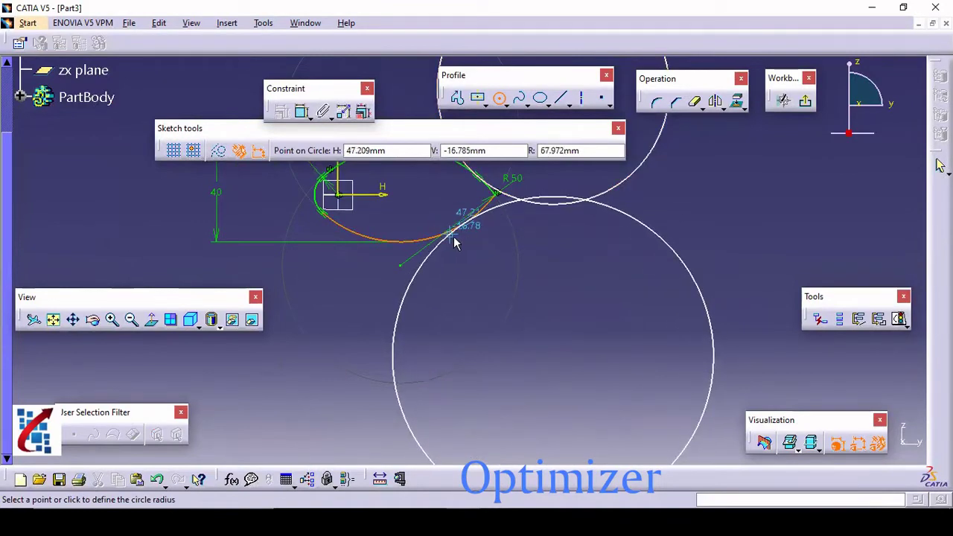
pyautogui.moveTo(455, 243)
pyautogui.mouseDown(button='middle')
pyautogui.moveTo(506, 318)
pyautogui.moveTo(514, 313)
pyautogui.mouseUp(button='middle')
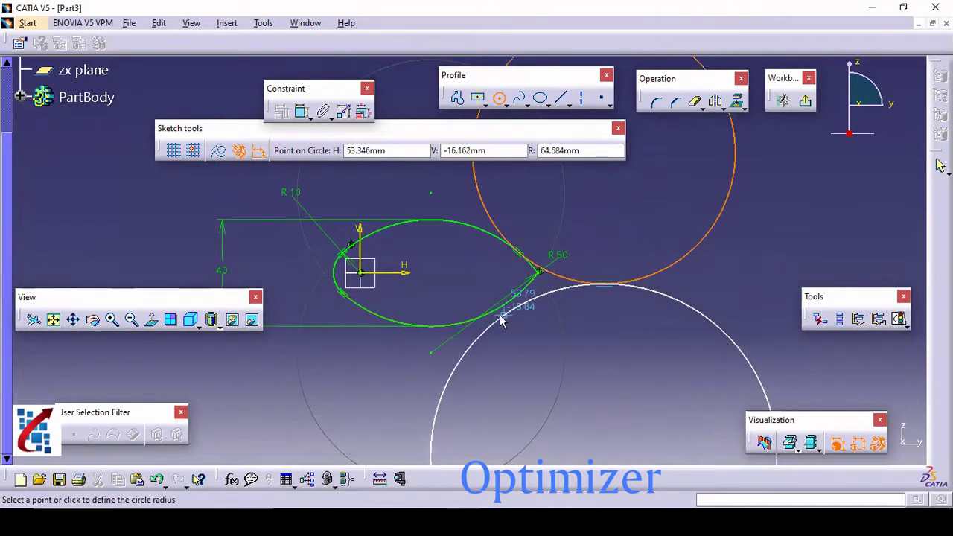
pyautogui.click(477, 324)
pyautogui.moveTo(672, 365); pyautogui.dragTo(611, 356, button='middle')
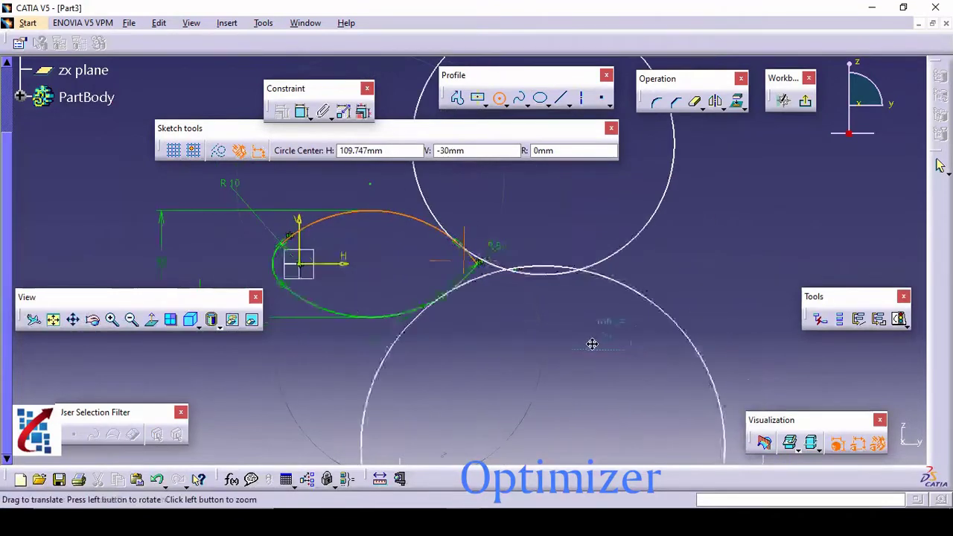
pyautogui.press('Escape')
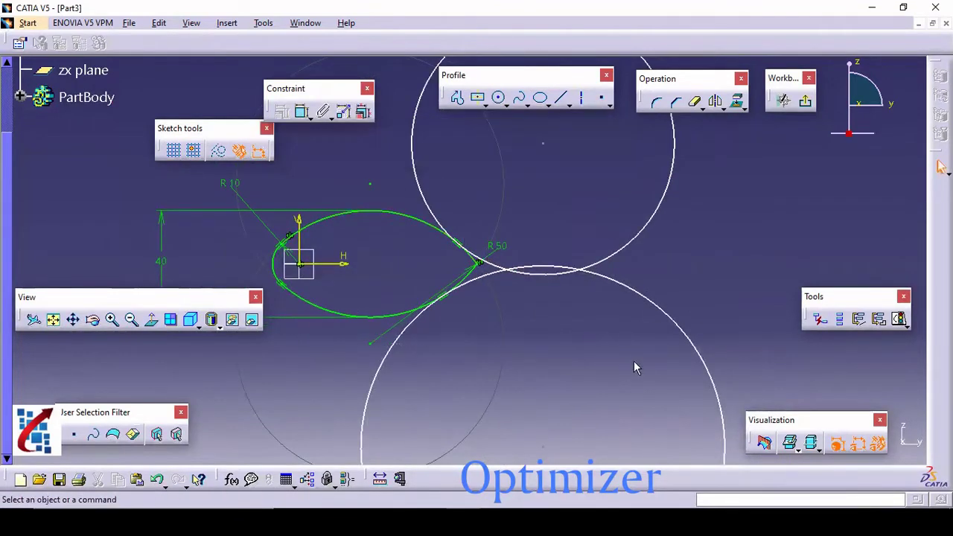
# Constrain the two new neck circles to be symmetric about the horizontal axis.
pyautogui.click(661, 312)
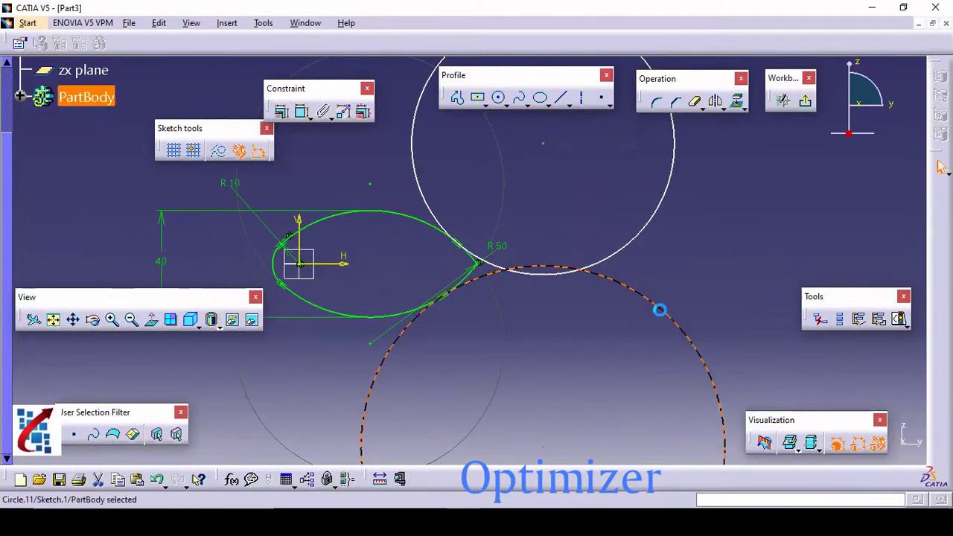
pyautogui.keyDown('ctrl'); pyautogui.click(650, 233); pyautogui.keyUp('ctrl')
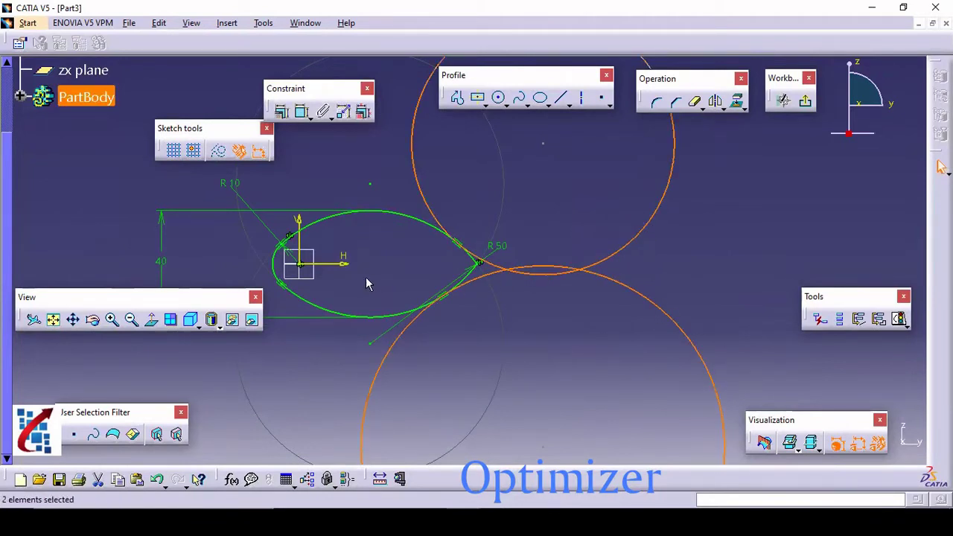
pyautogui.keyDown('ctrl'); pyautogui.click(341, 265); pyautogui.keyUp('ctrl')
pyautogui.click(301, 112)
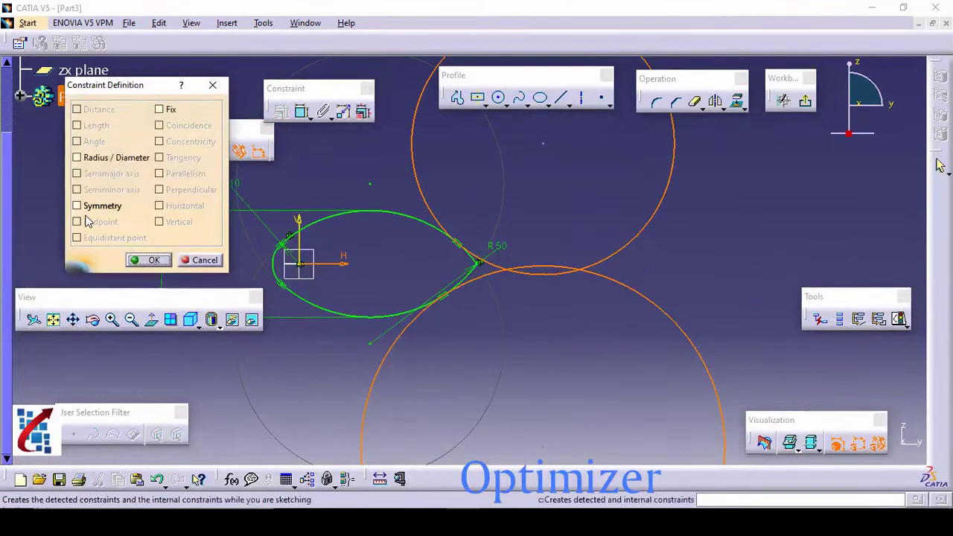
pyautogui.click(77, 206)
pyautogui.click(149, 260)
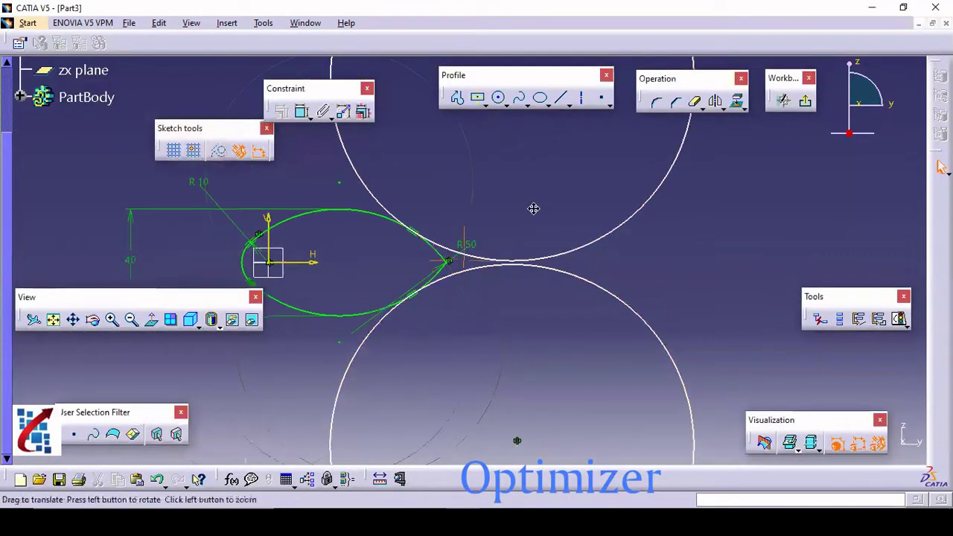
pyautogui.moveTo(534, 209)
pyautogui.mouseDown(button='middle')
pyautogui.moveTo(523, 260)
pyautogui.moveTo(631, 266)
pyautogui.mouseUp(button='middle')
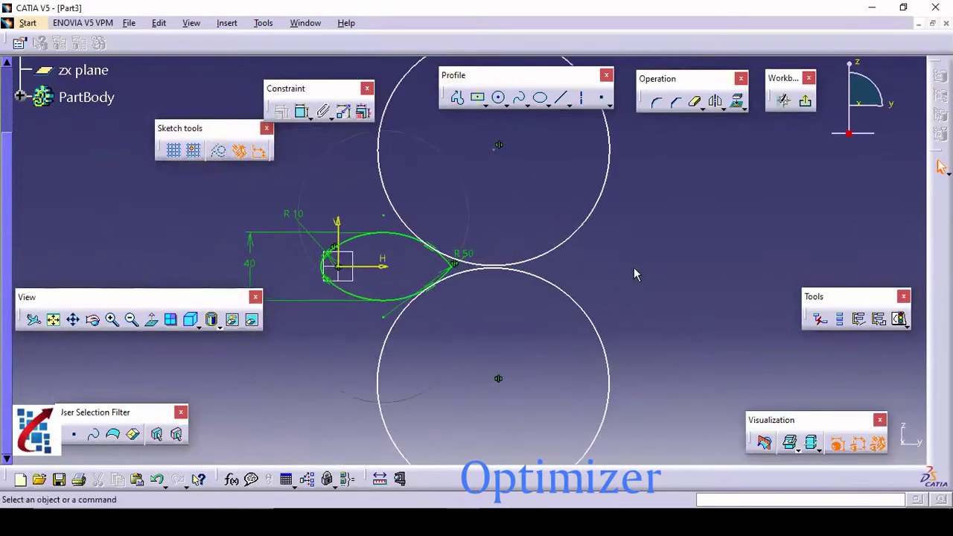
# Dimension the lower neck circle's radius and set it to 60 mm.
pyautogui.moveTo(570, 298); pyautogui.dragTo(559, 334)
pyautogui.click(239, 196)
pyautogui.click(301, 112)
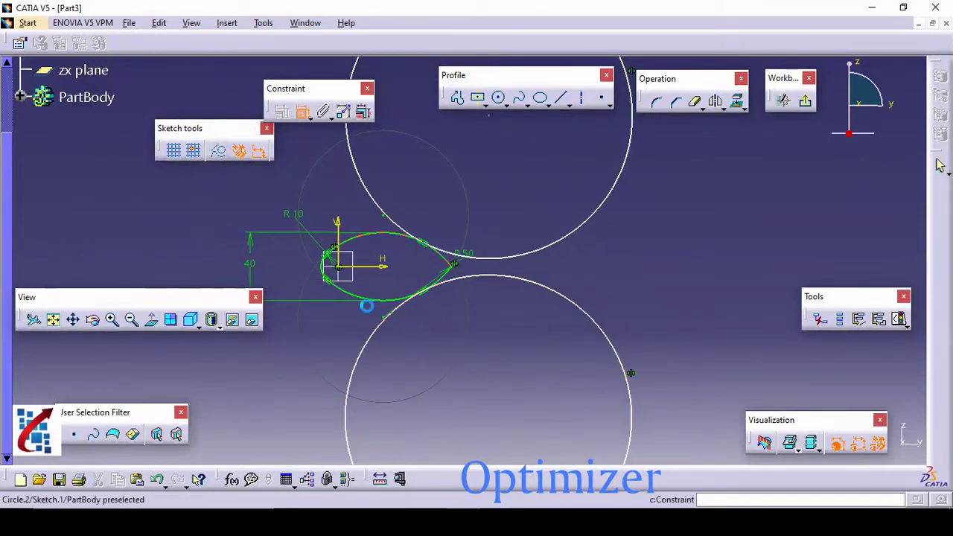
pyautogui.click(362, 365)
pyautogui.click(306, 421)
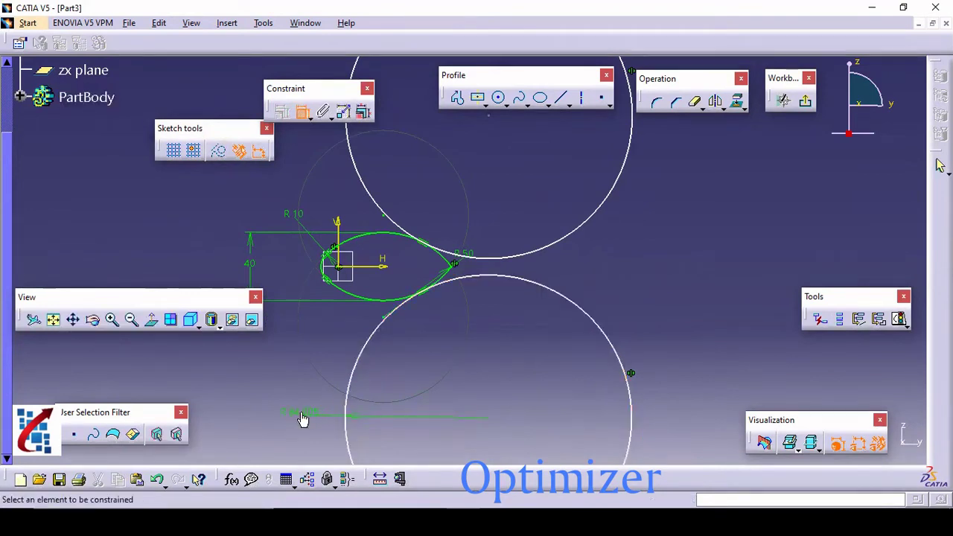
pyautogui.doubleClick(301, 412)
pyautogui.write('60')
pyautogui.press('Return')
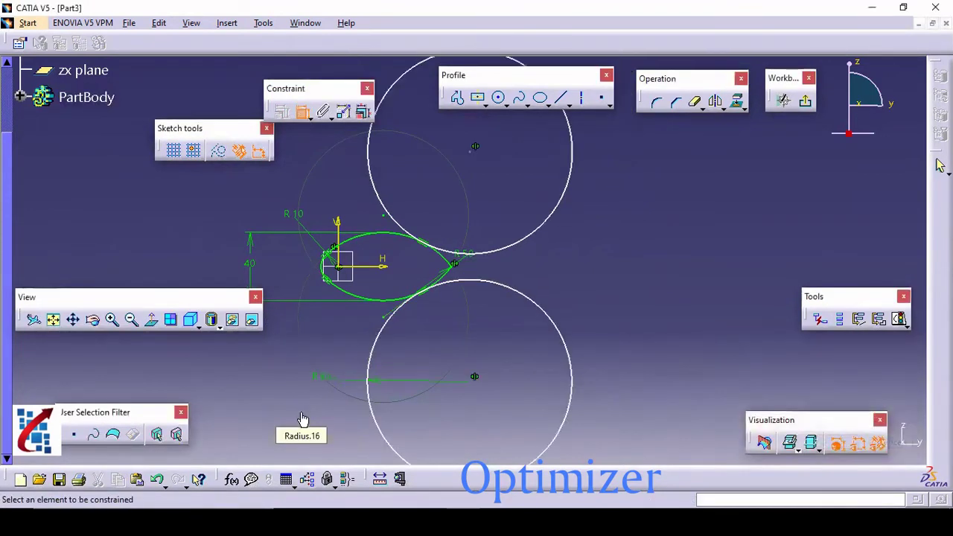
# Erase the red outline around the front section of the Snipping Tool reference drawing and circle the 28 diameter with the pen.
pyautogui.hotkey('alt', 'Tab')
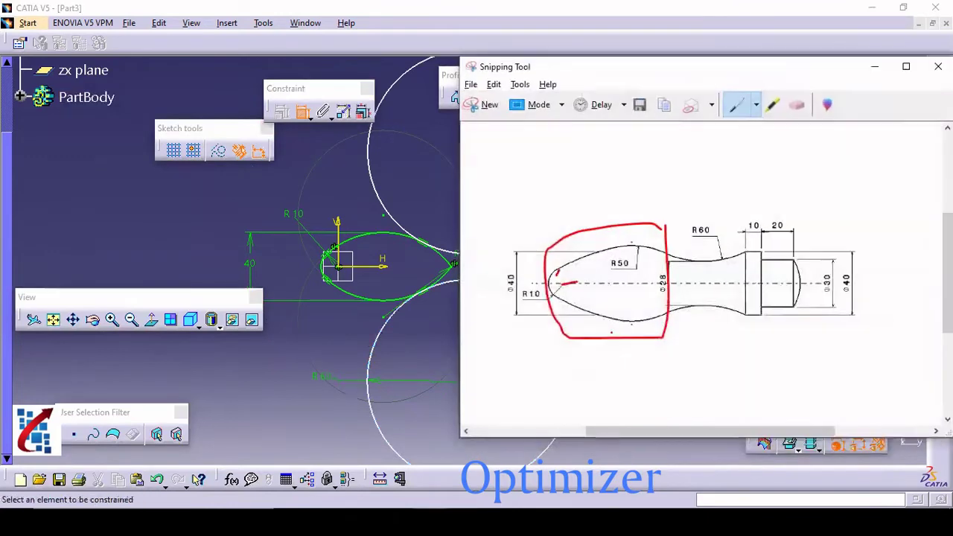
pyautogui.click(797, 105)
pyautogui.click(554, 328)
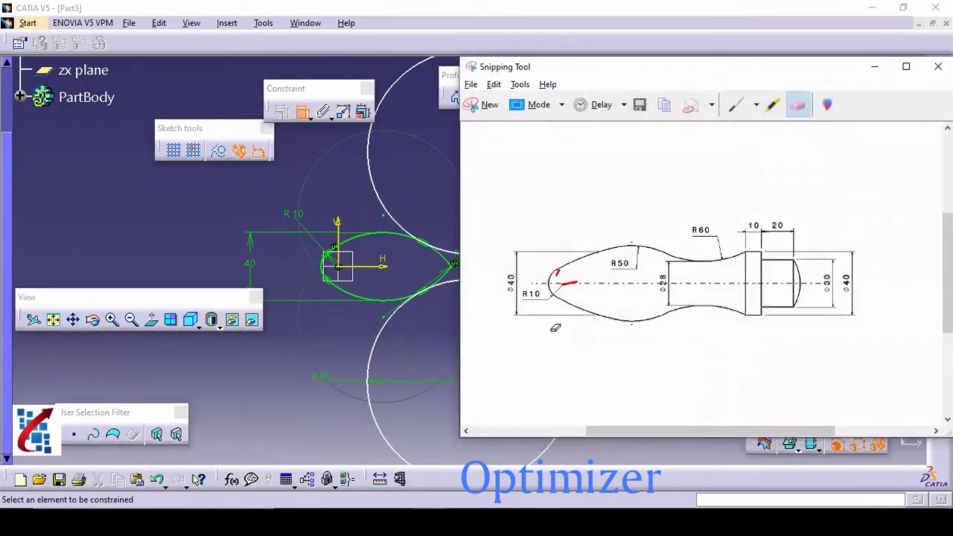
pyautogui.click(736, 107)
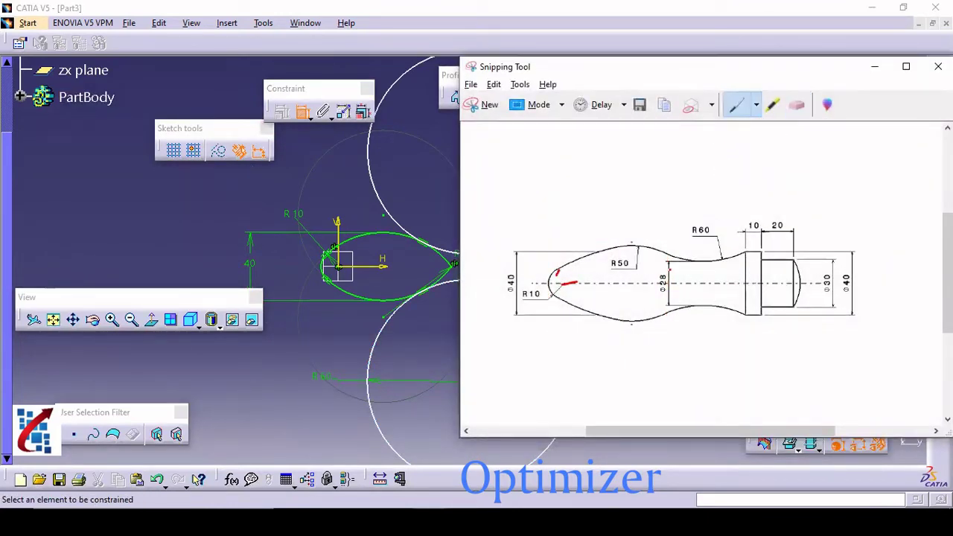
pyautogui.click(874, 66)
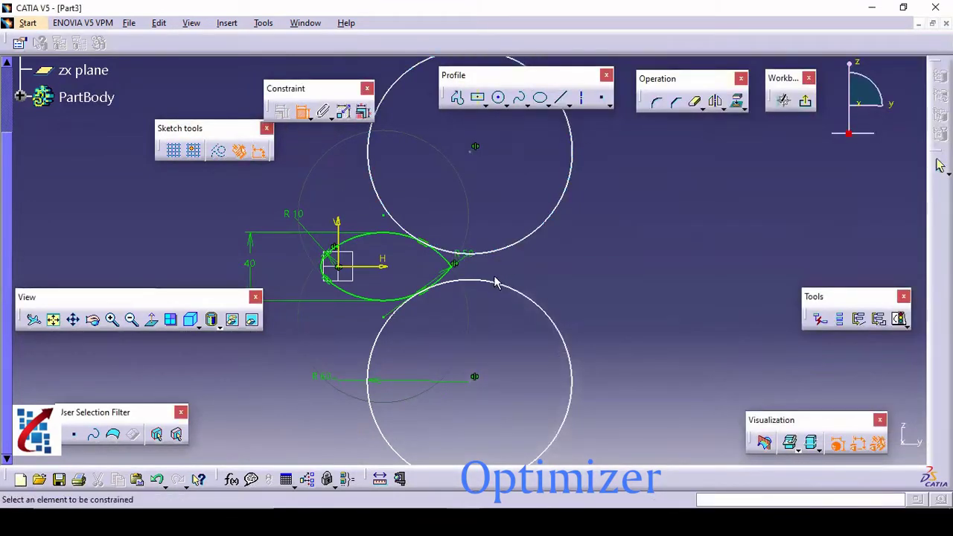
# Dimension the vertical gap between the two neck circles and set it to 28 mm.
pyautogui.click(492, 286)
pyautogui.click(496, 256)
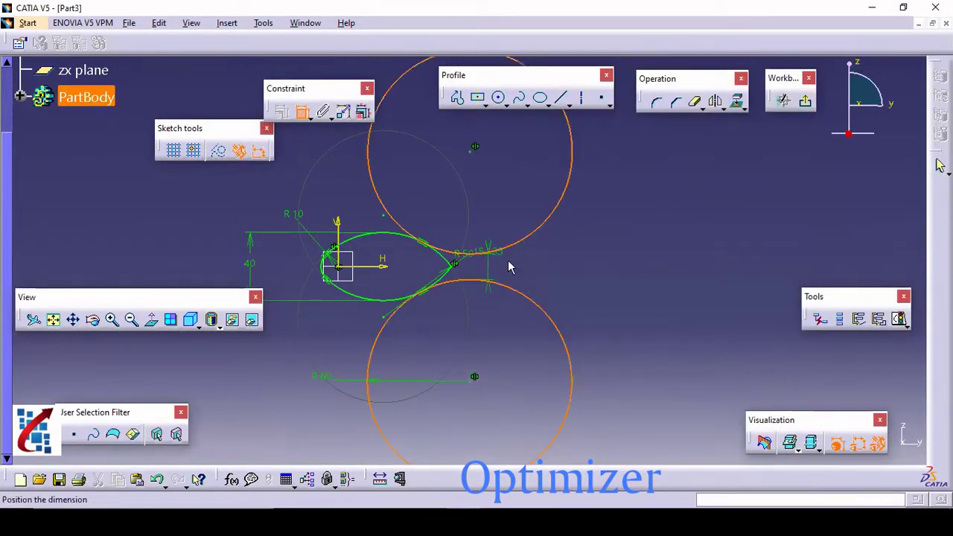
pyautogui.click(619, 281)
pyautogui.doubleClick(616, 270)
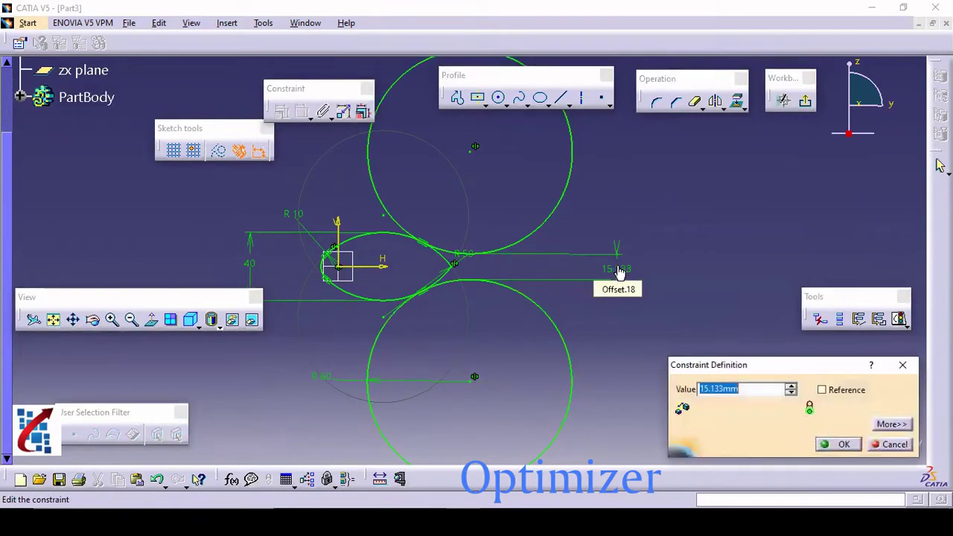
pyautogui.write('28')
pyautogui.press('Return')
pyautogui.moveTo(618, 272); pyautogui.dragTo(542, 296, button='middle')
pyautogui.moveTo(586, 332)
pyautogui.mouseDown(button='middle')
pyautogui.moveTo(695, 334)
pyautogui.moveTo(564, 321)
pyautogui.mouseUp(button='middle')
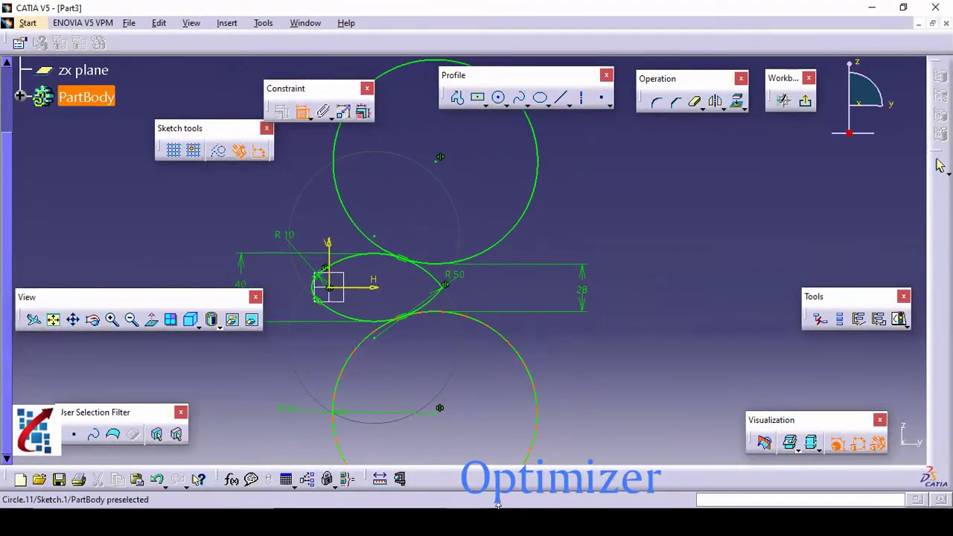
# Mark the collar's 10 and 40 dimensions on the Snipping Tool drawing, and sketch a centred rectangle about 45 mm high on the horizontal axis in CATIA.
pyautogui.click(429, 521)
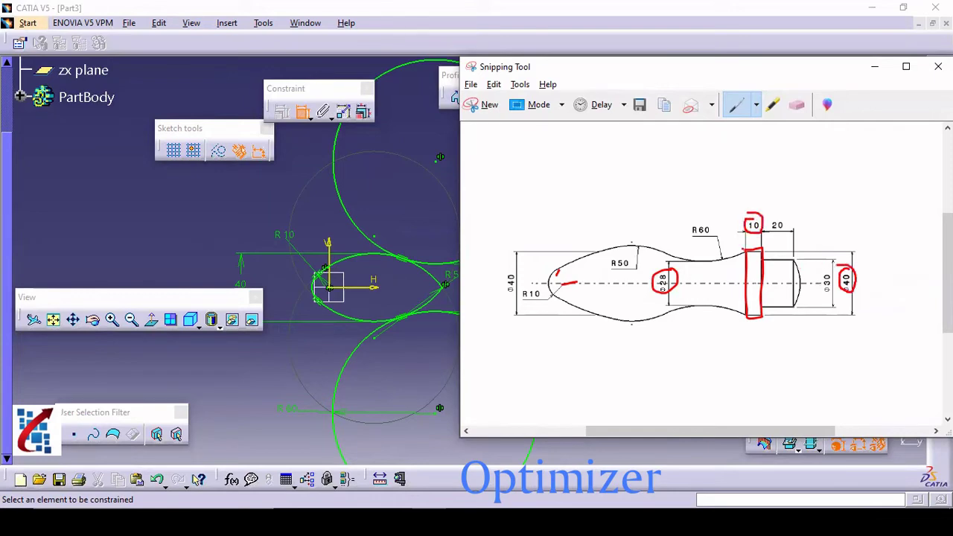
pyautogui.click(875, 67)
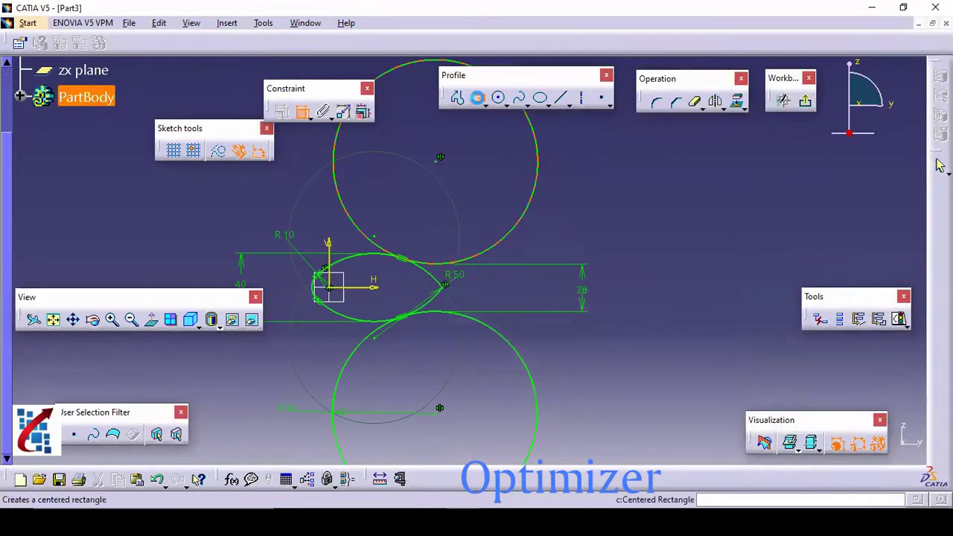
pyautogui.click(478, 97)
pyautogui.click(547, 288)
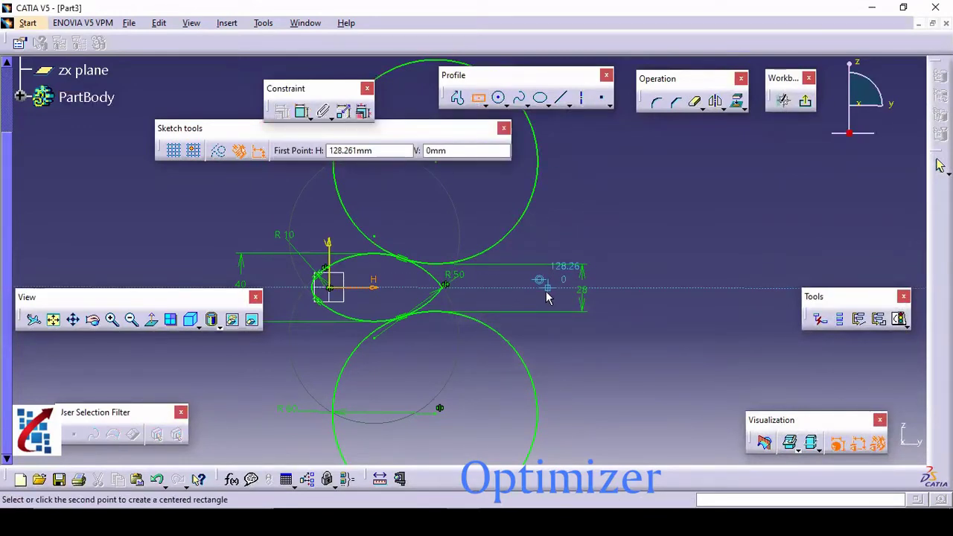
pyautogui.click(578, 256)
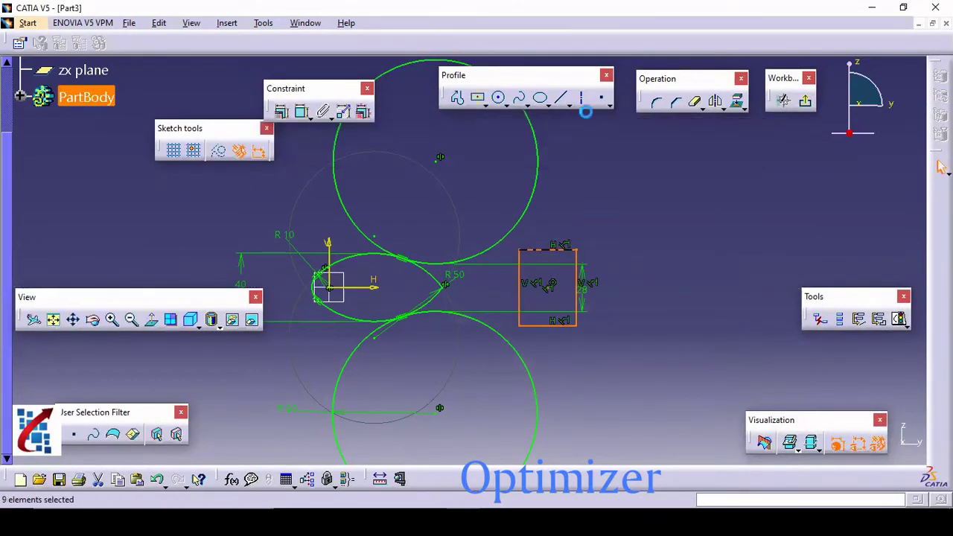
# Dimension the collar rectangle's width and set it to 10 mm.
pyautogui.click(302, 112)
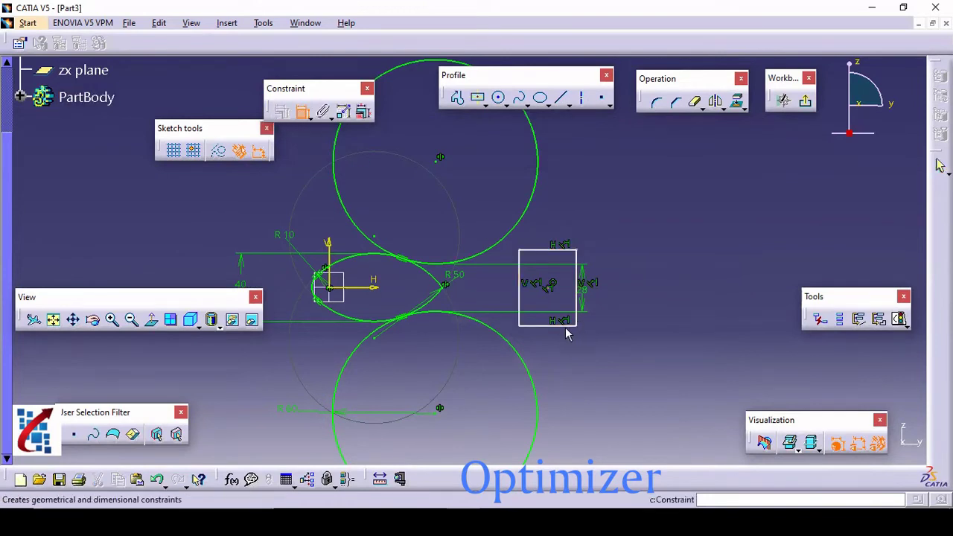
pyautogui.click(570, 325)
pyautogui.doubleClick(563, 356)
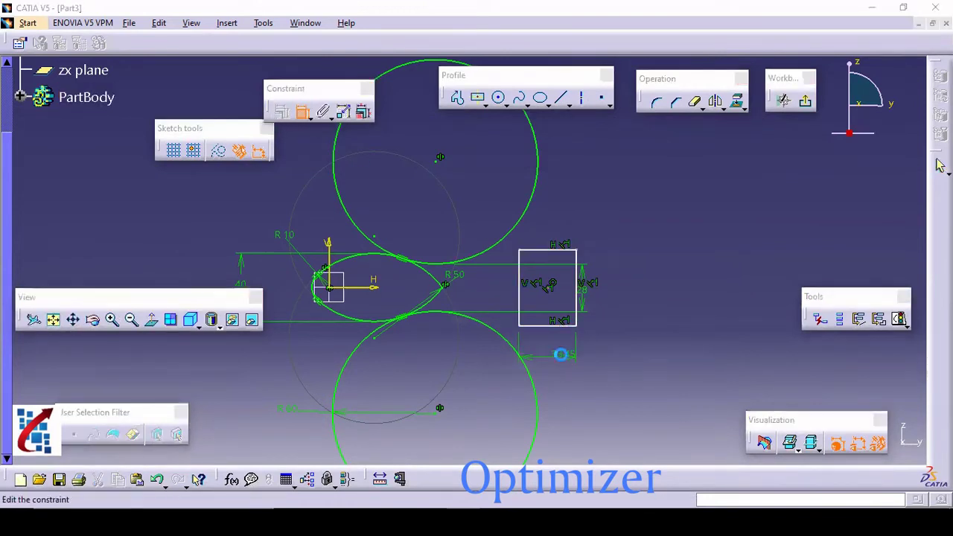
pyautogui.write('10')
pyautogui.press('Return')
pyautogui.write('.')
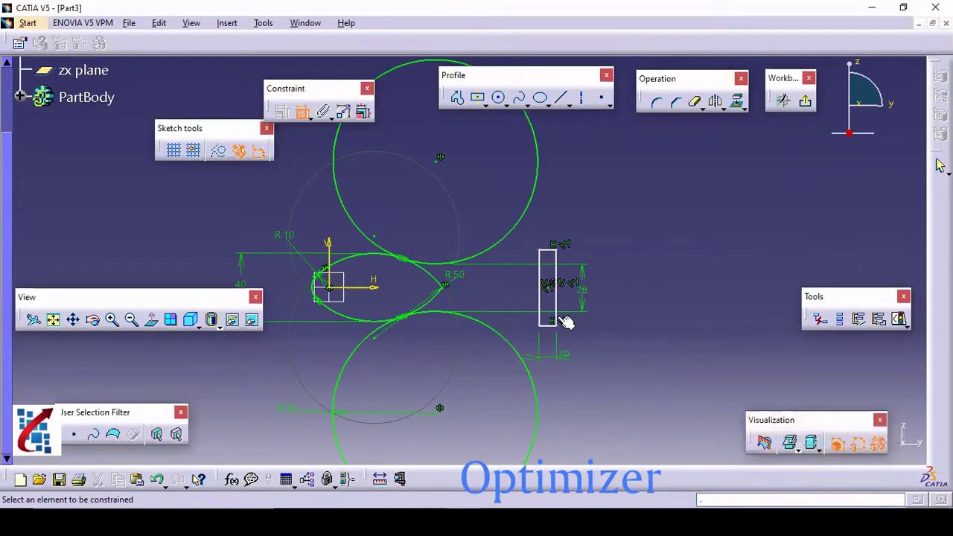
# Dimension the collar rectangle's height and set it to 40 mm.
pyautogui.click(557, 313)
pyautogui.click(657, 301)
pyautogui.doubleClick(656, 299)
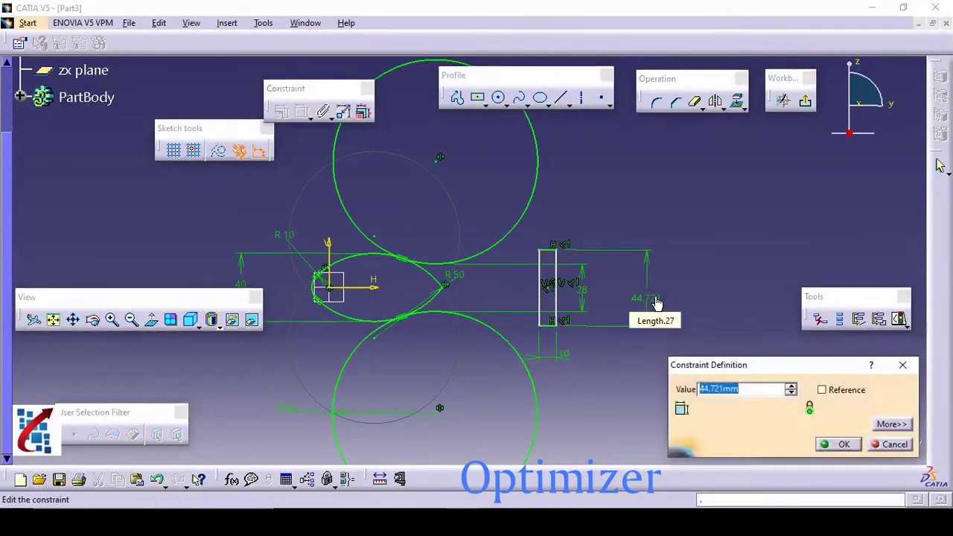
pyautogui.write('40')
pyautogui.press('Return')
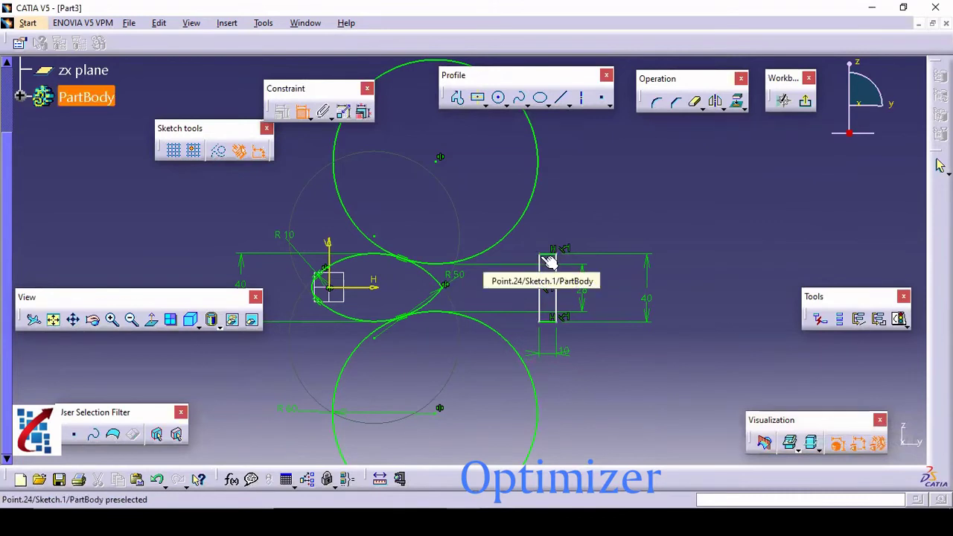
pyautogui.press('Escape')
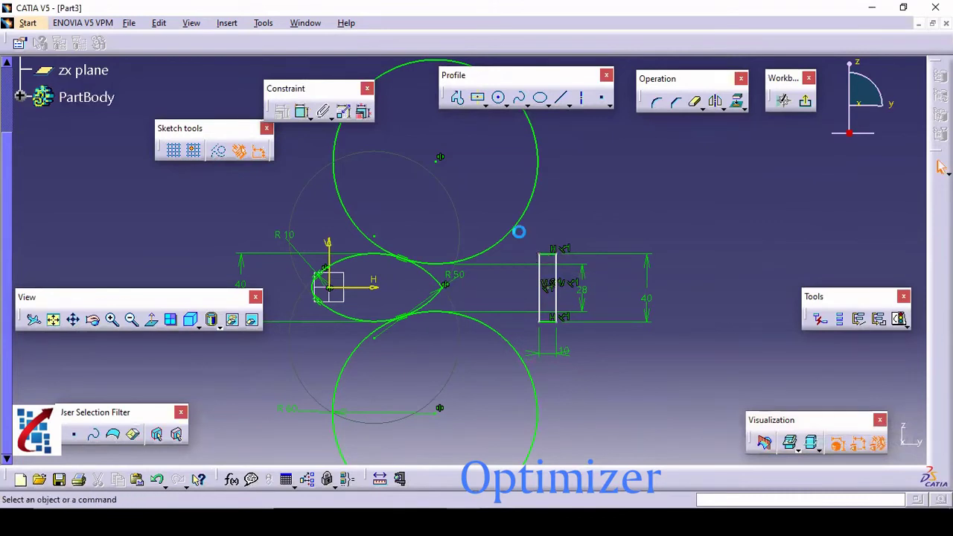
# Constrain the collar rectangle's upper neck-side corner to be coincident with the upper R60 circle.
pyautogui.click(547, 256)
pyautogui.keyDown('ctrl'); pyautogui.click(519, 239); pyautogui.keyUp('ctrl')
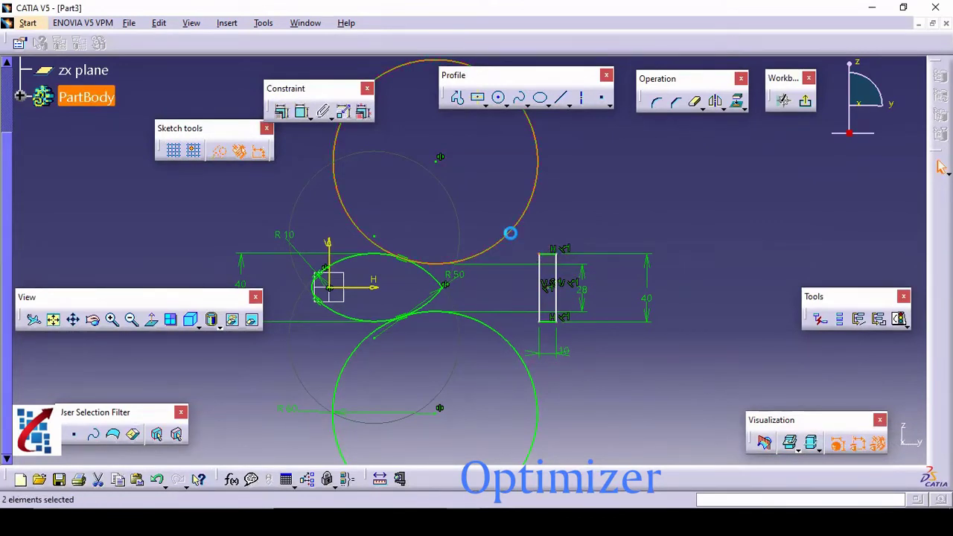
pyautogui.click(281, 111)
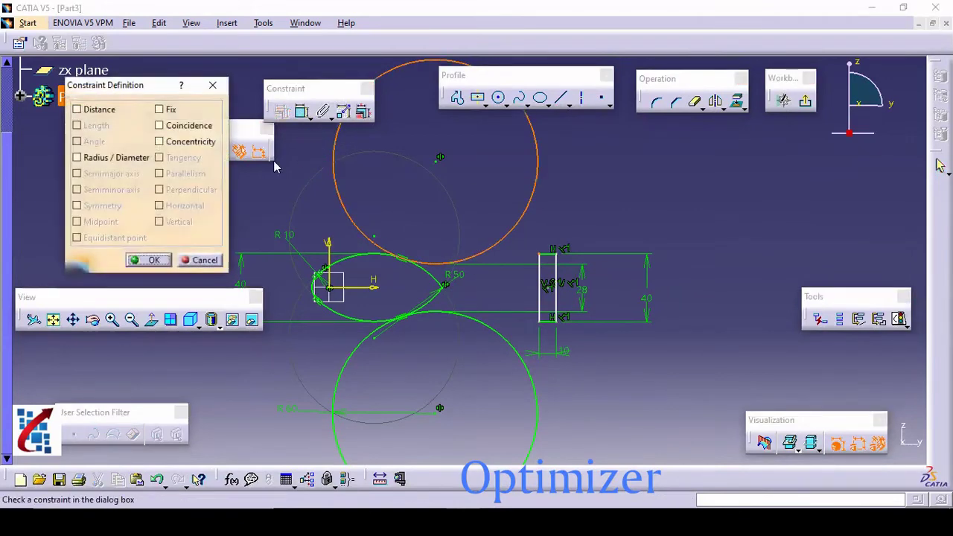
pyautogui.click(191, 126)
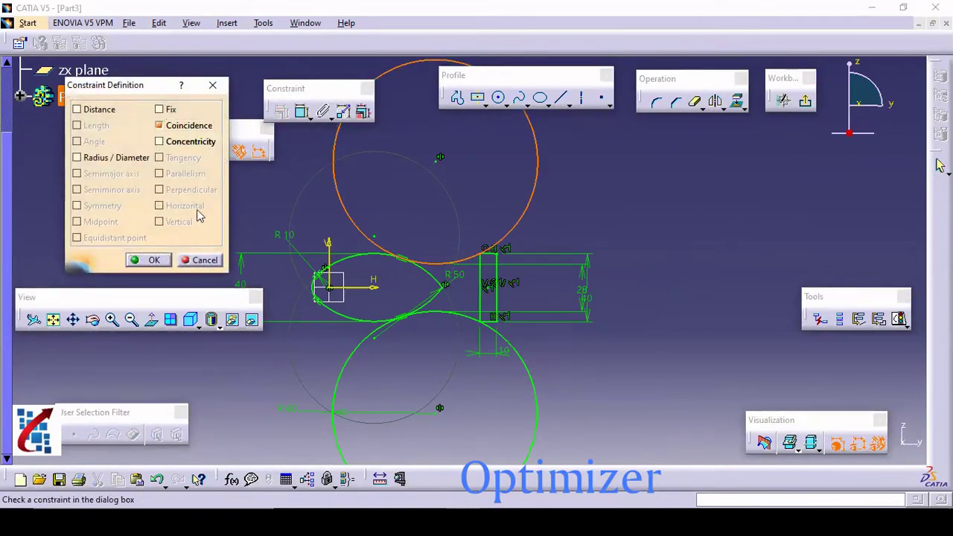
pyautogui.click(149, 260)
pyautogui.moveTo(339, 262)
pyautogui.mouseDown(button='middle')
pyautogui.moveTo(422, 254)
pyautogui.moveTo(422, 228)
pyautogui.moveTo(422, 252)
pyautogui.mouseUp(button='middle')
pyautogui.click(422, 254)
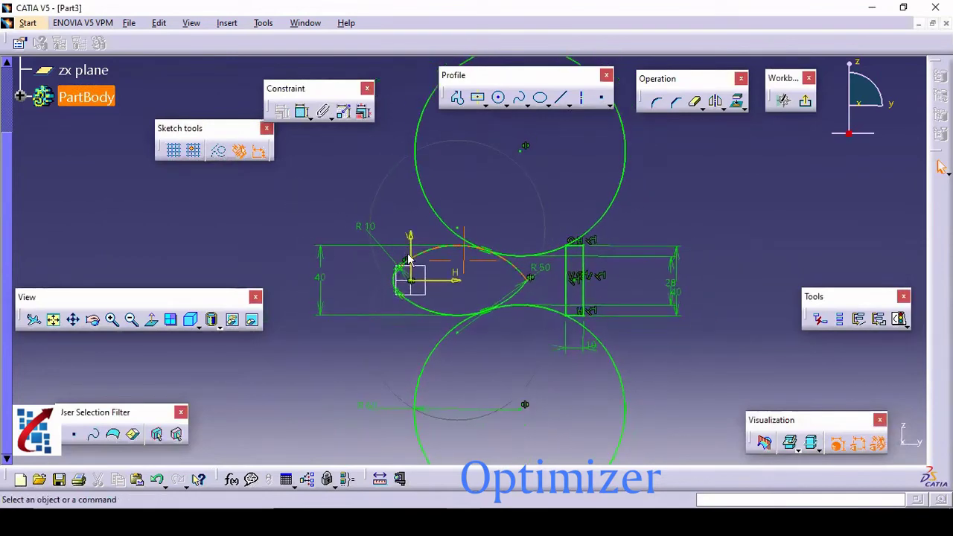
# Quick Trim both neck circles, keeping only the arcs between the bulge and the collar.
pyautogui.click(695, 101)
pyautogui.click(621, 190)
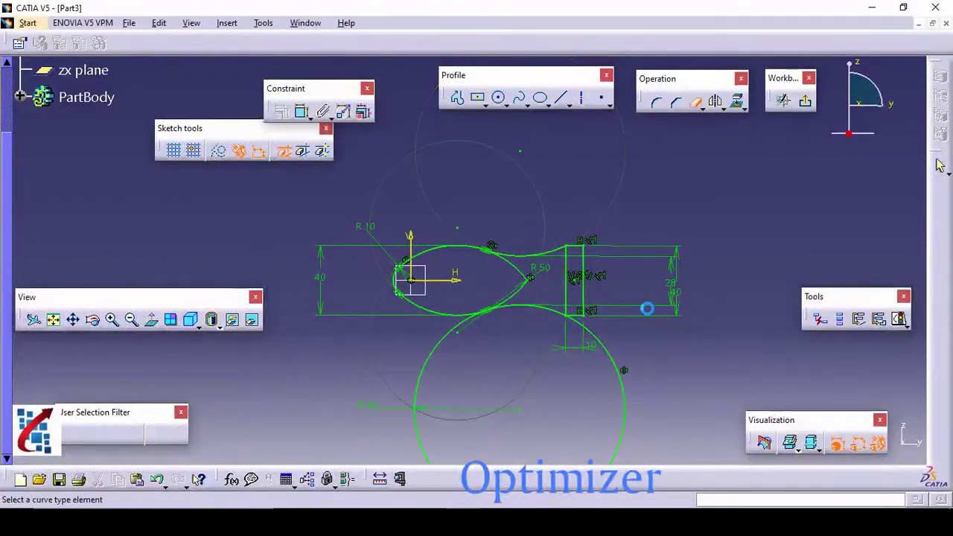
pyautogui.click(626, 389)
# Quick Trim the pointed ends of both R50 arcs where they cross inside the neck.
pyautogui.click(521, 291)
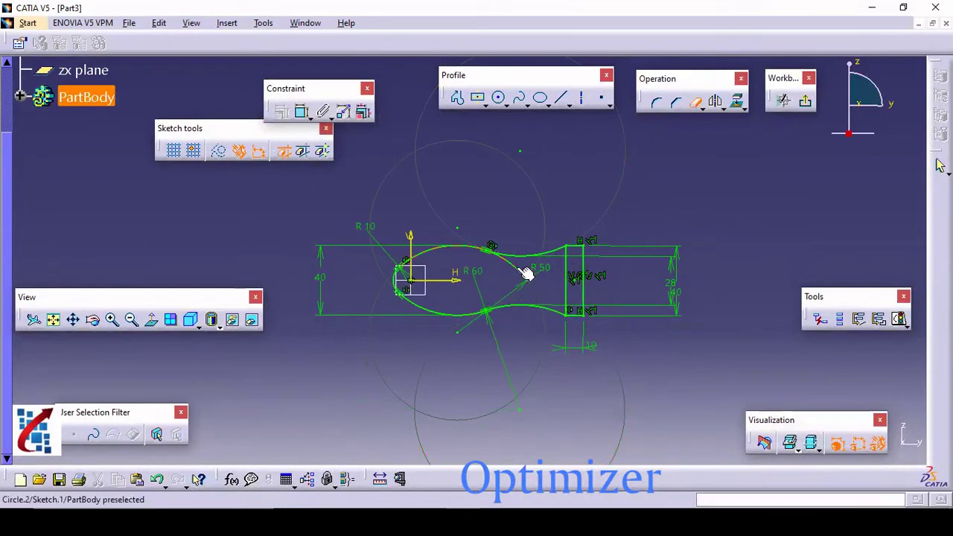
pyautogui.click(524, 270)
pyautogui.moveTo(553, 366); pyautogui.dragTo(498, 347, button='middle')
pyautogui.click(498, 348)
pyautogui.moveTo(498, 348); pyautogui.dragTo(517, 266, button='middle')
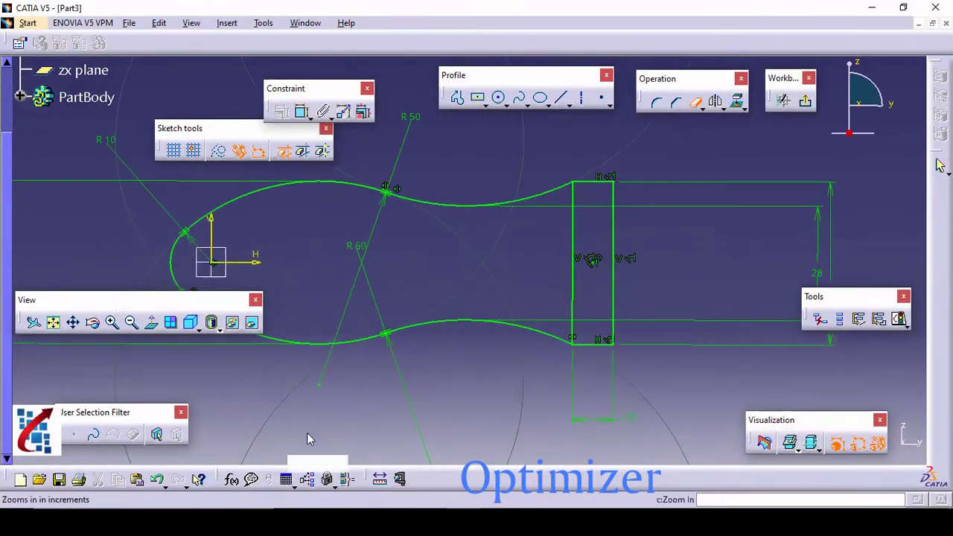
pyautogui.moveTo(136, 418); pyautogui.dragTo(128, 418)
pyautogui.moveTo(415, 404)
pyautogui.mouseDown(button='middle')
pyautogui.moveTo(390, 394)
pyautogui.moveTo(399, 424)
pyautogui.mouseUp(button='middle')
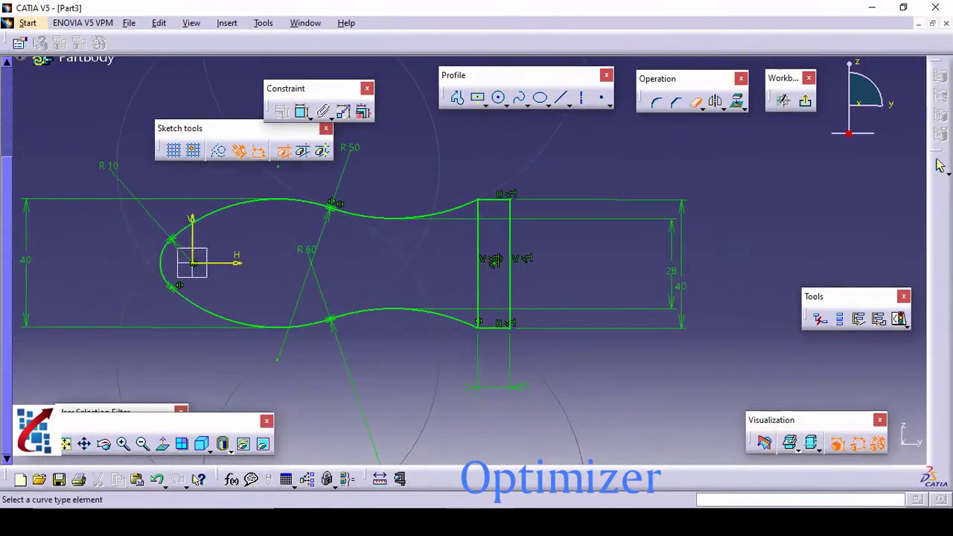
# Check the end section on the Snipping Tool drawing, then sketch a centred rectangle about 21 by 20 mm on the horizontal axis against the collar's rear edge.
pyautogui.click(468, 521)
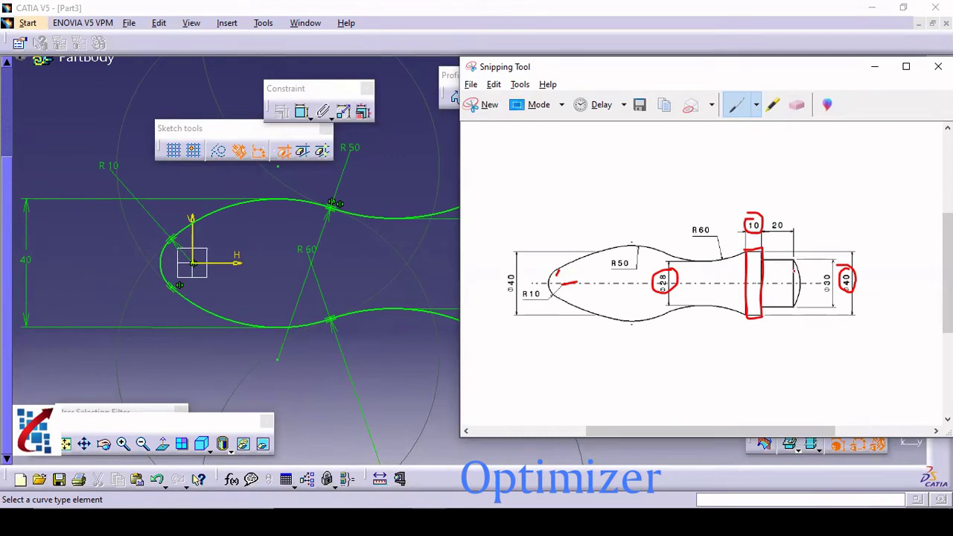
pyautogui.click(876, 67)
pyautogui.moveTo(660, 263); pyautogui.dragTo(615, 265, button='middle')
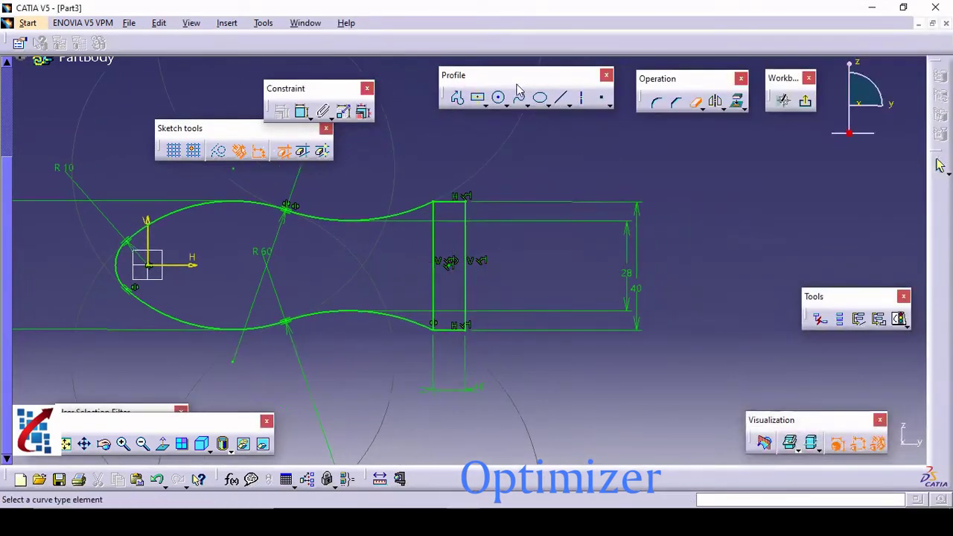
pyautogui.click(477, 97)
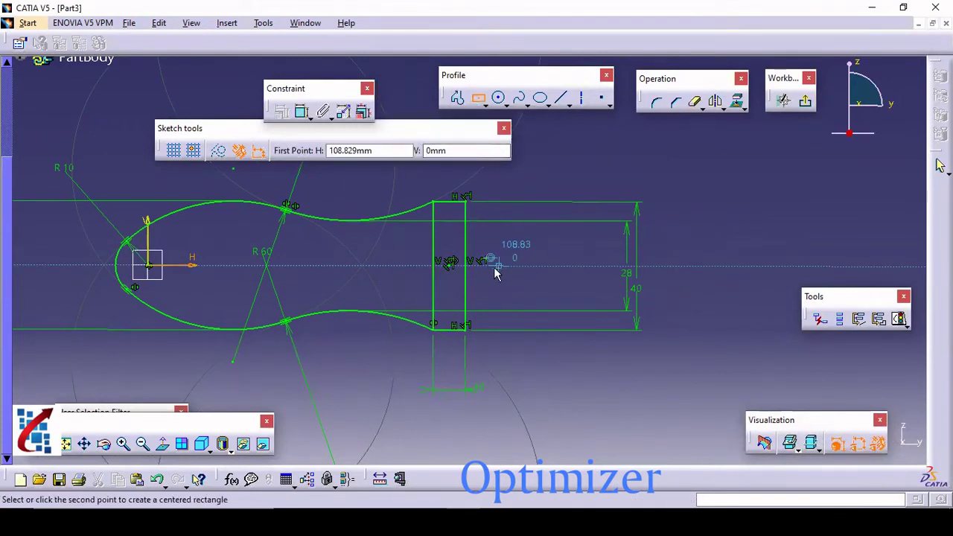
pyautogui.click(497, 274)
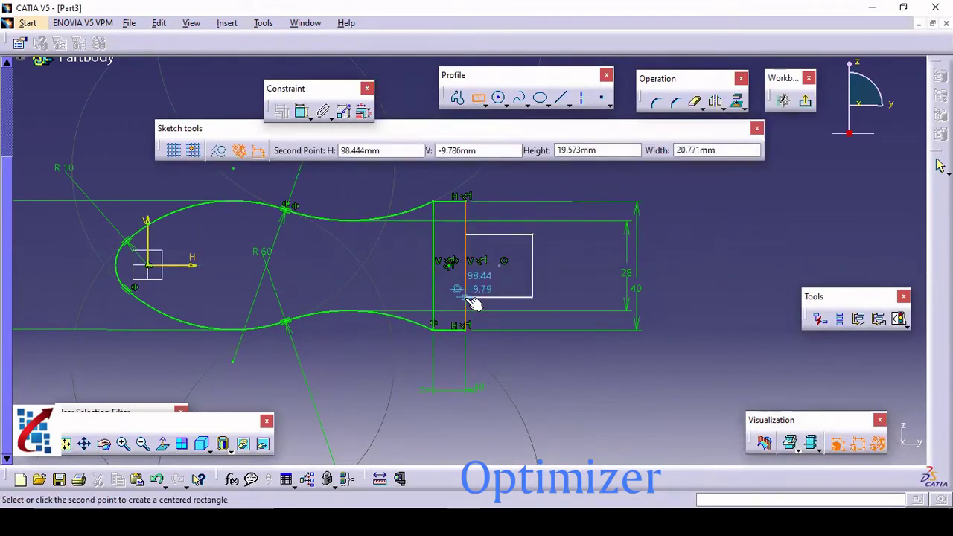
pyautogui.click(469, 298)
pyautogui.click(388, 148)
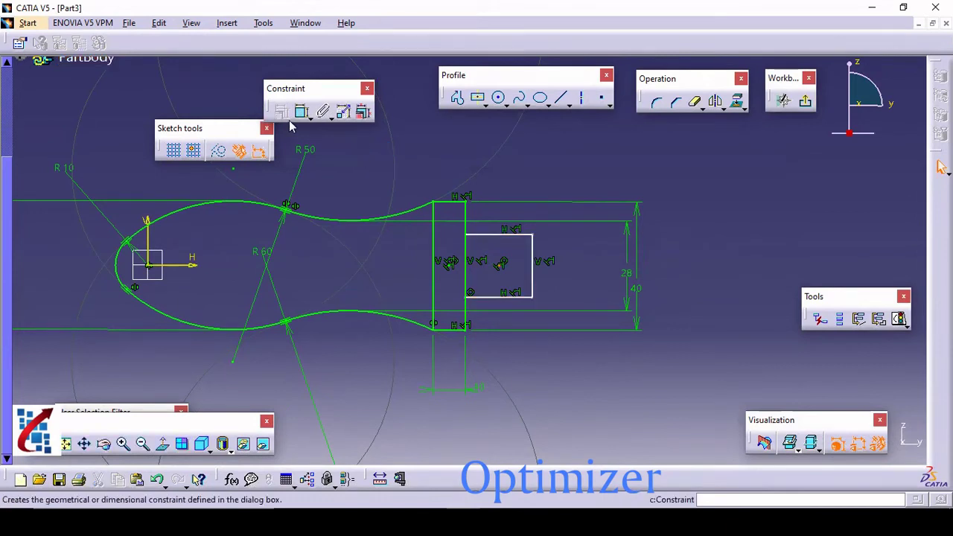
# Dimension the end rectangle's horizontal length behind the collar and set it to 20 mm.
pyautogui.click(302, 111)
pyautogui.click(506, 297)
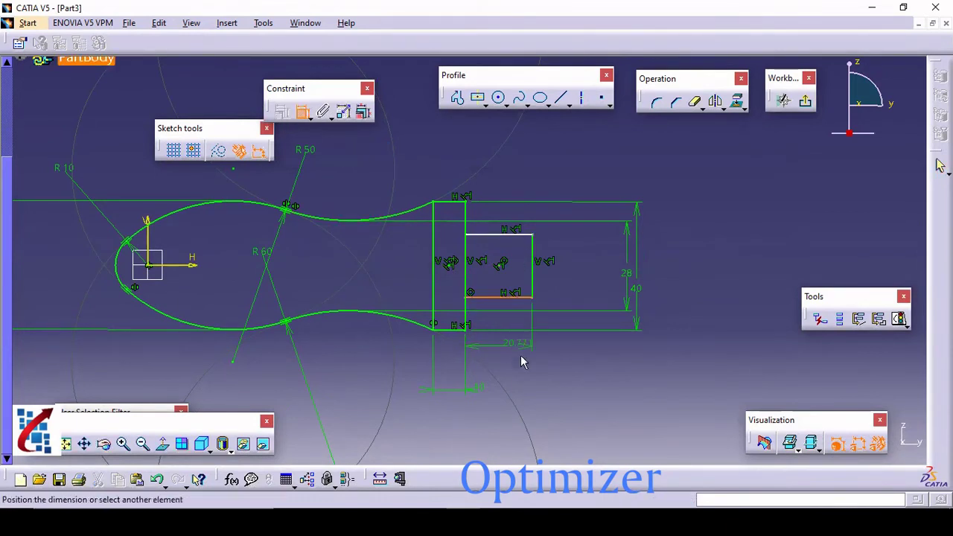
pyautogui.click(525, 365)
pyautogui.doubleClick(519, 363)
pyautogui.write('20')
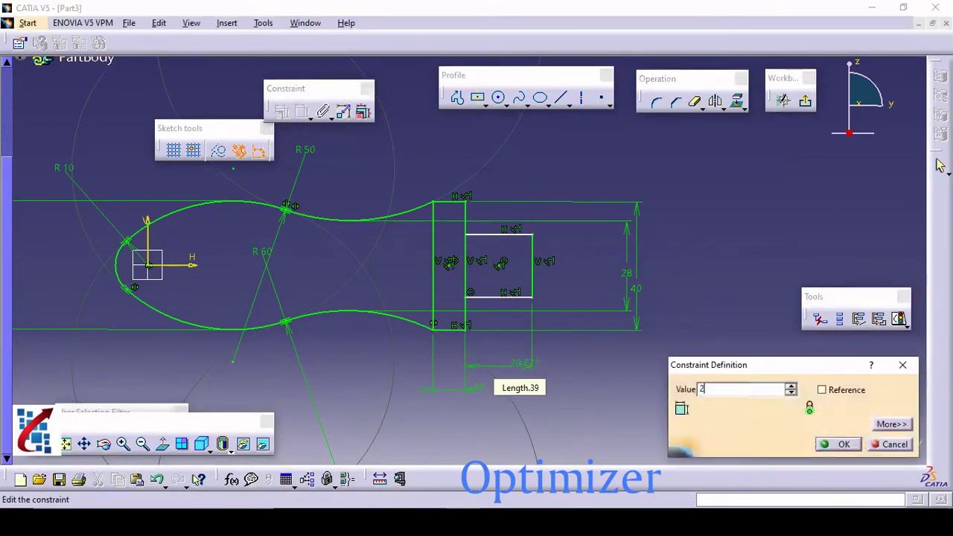
pyautogui.press('Return')
# Dimension the end rectangle's height along its rear edge and set it to 30 mm.
pyautogui.click(530, 283)
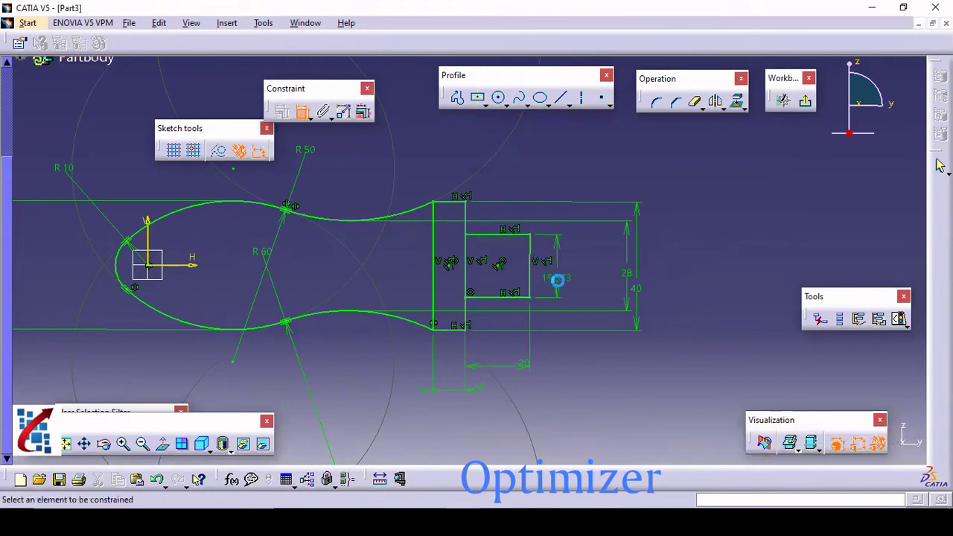
pyautogui.doubleClick(560, 281)
pyautogui.write('30mm')
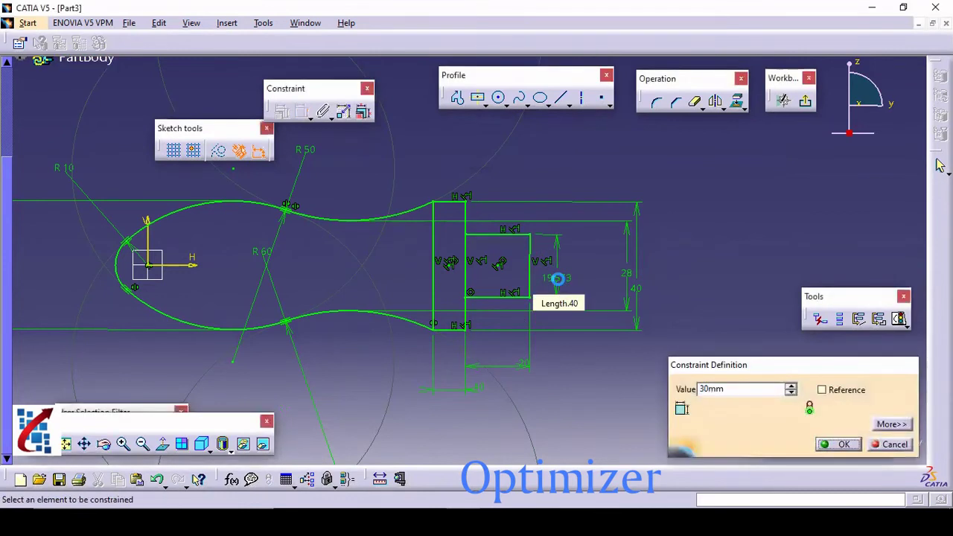
pyautogui.press('Return')
# Draw a three-point arc of about 20 mm radius from the end rectangle's upper rear corner through the horizontal axis to its lower rear corner.
pyautogui.moveTo(570, 289); pyautogui.dragTo(537, 324, button='middle')
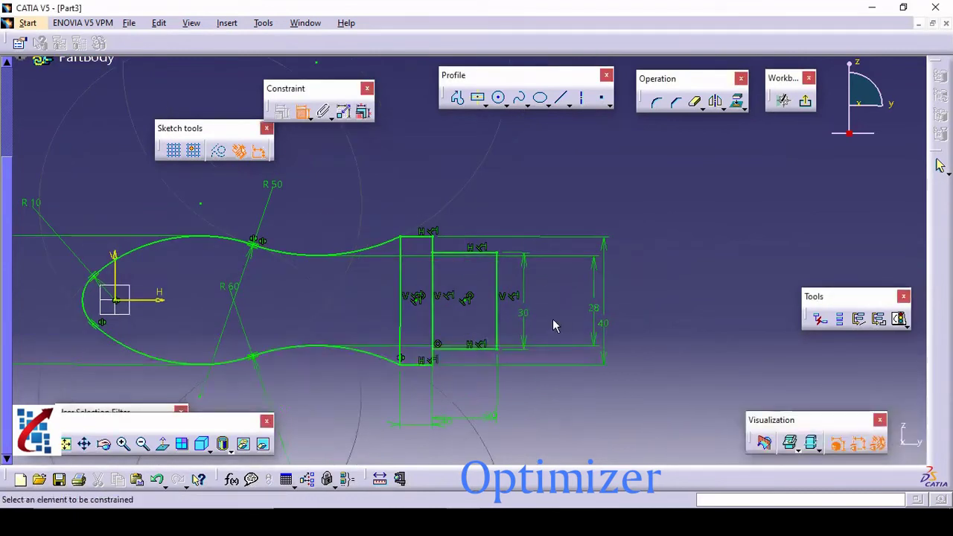
pyautogui.click(486, 106)
pyautogui.click(508, 107)
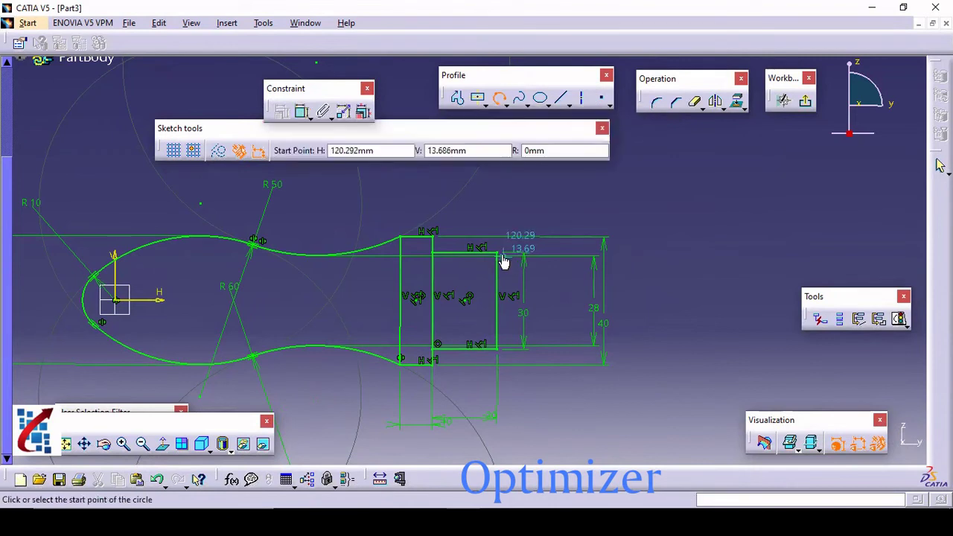
pyautogui.click(498, 253)
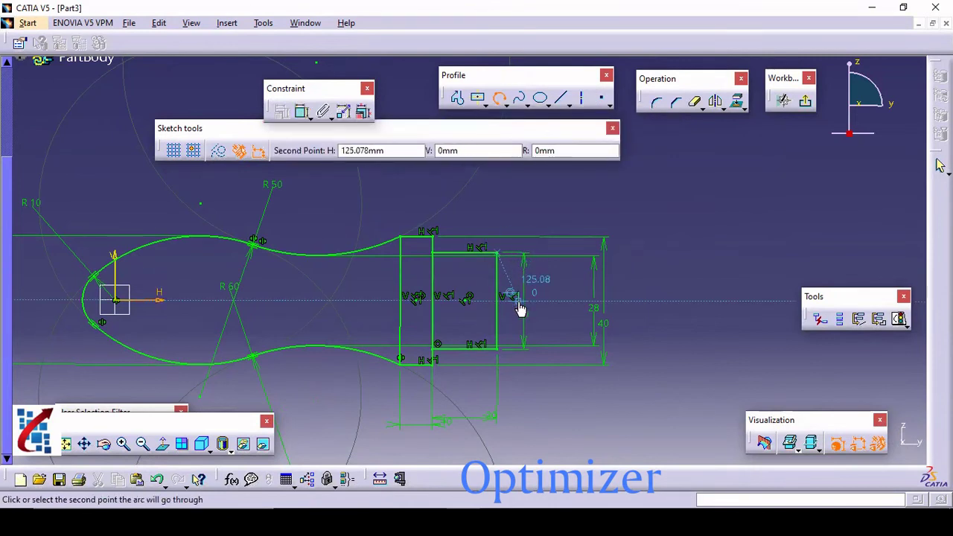
pyautogui.click(520, 310)
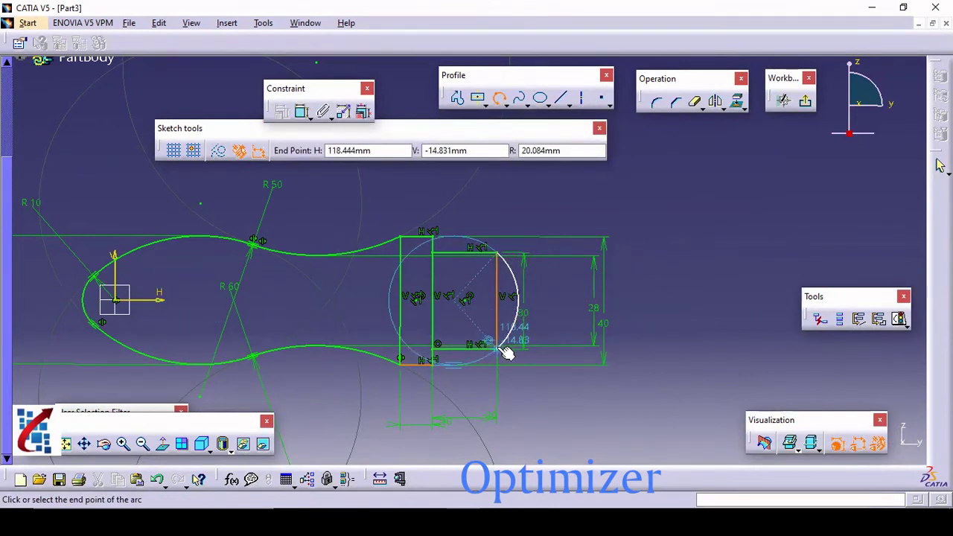
pyautogui.click(505, 354)
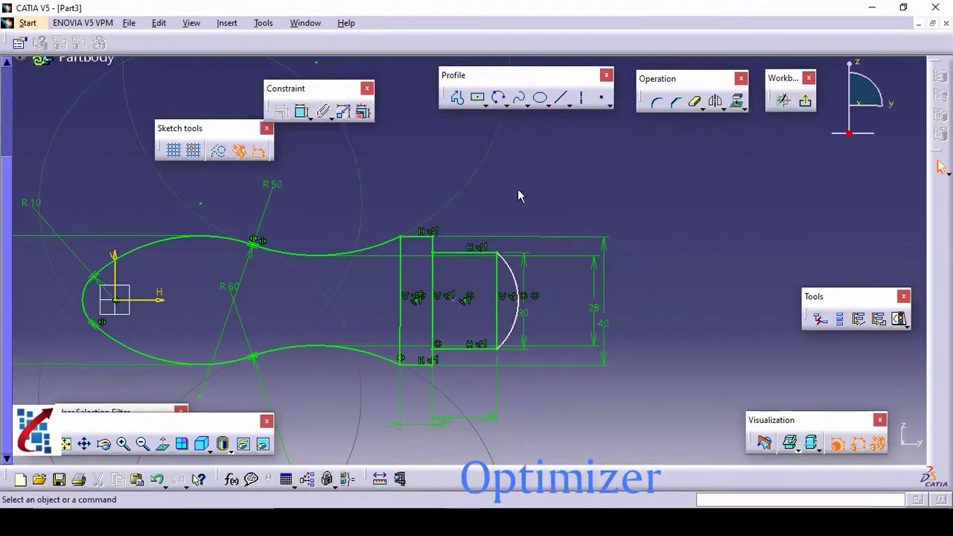
# Dimension the end arc's radius, check the rounded end on the Snipping Tool drawing, and set the radius to 20 mm.
pyautogui.click(301, 111)
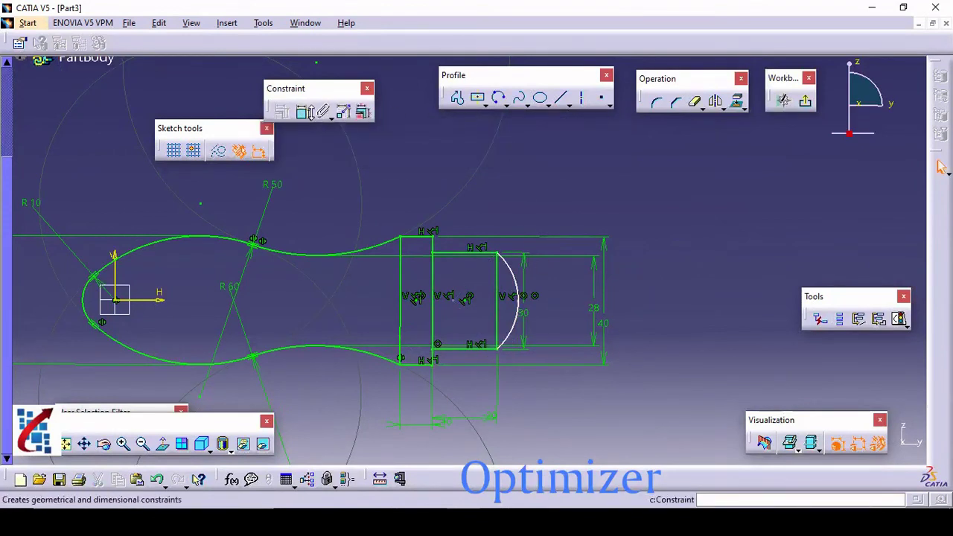
pyautogui.click(516, 320)
pyautogui.click(553, 311)
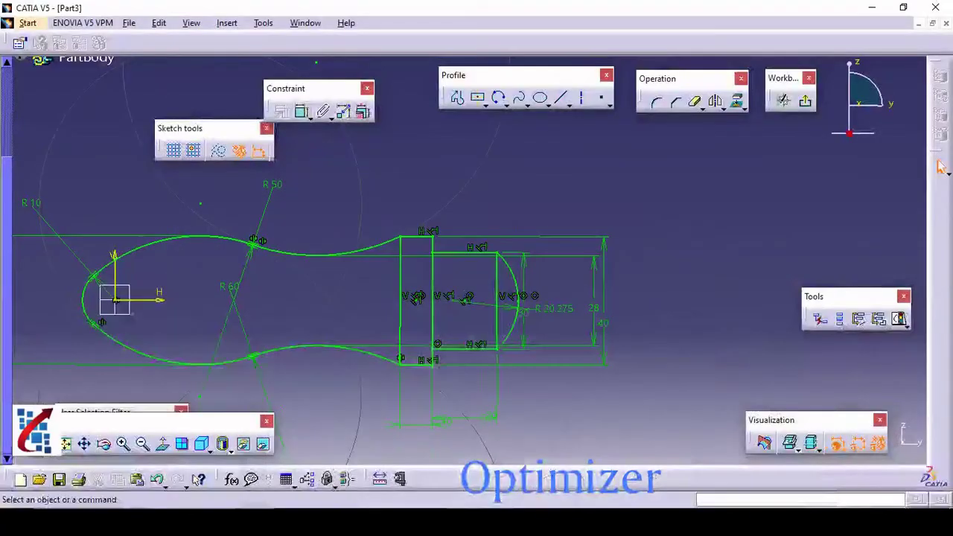
pyautogui.hotkey('alt', 'Tab')
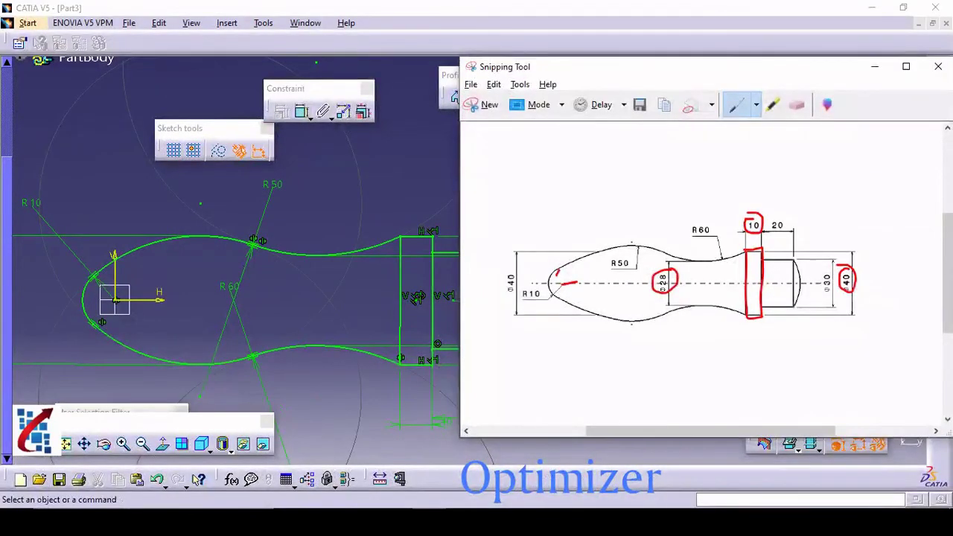
pyautogui.hotkey('alt', 'Tab')
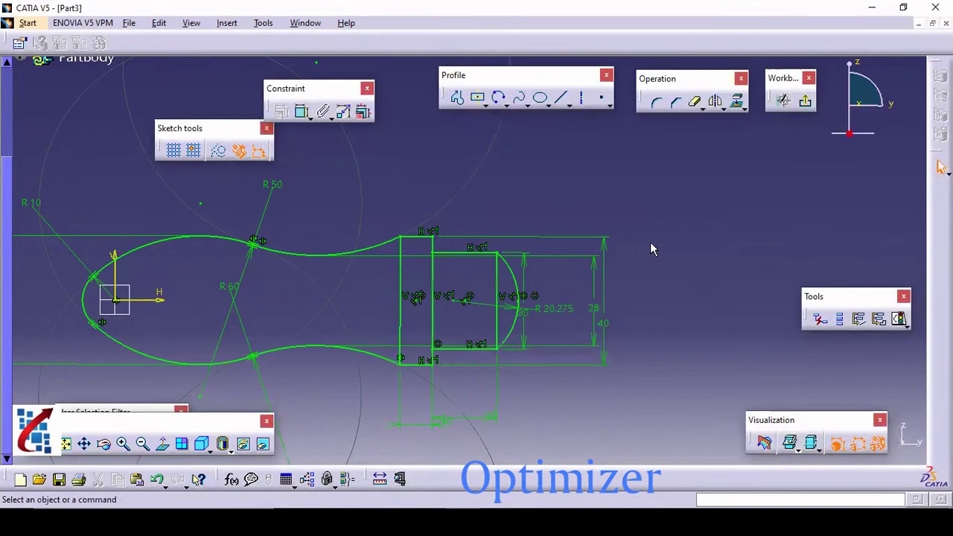
pyautogui.doubleClick(560, 317)
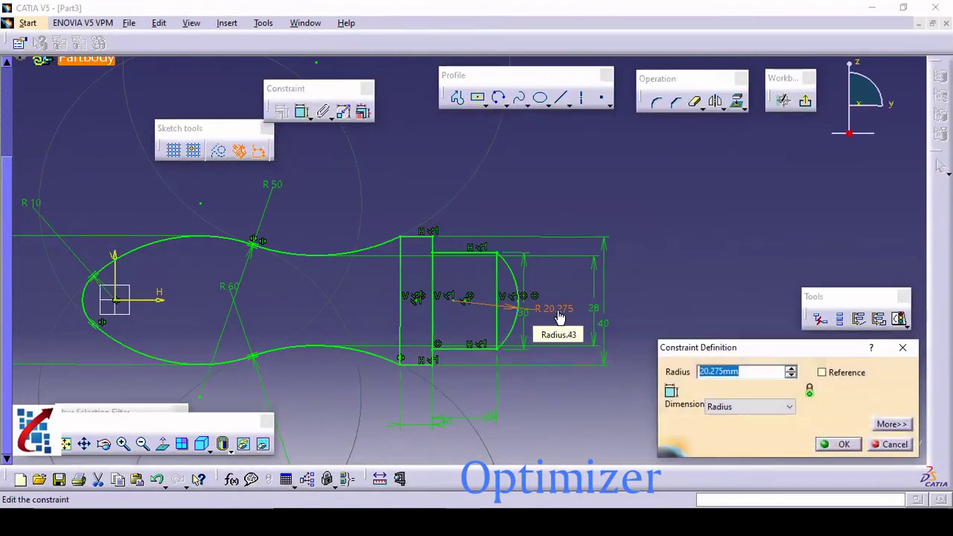
pyautogui.write('20')
pyautogui.press('Return')
pyautogui.moveTo(397, 368); pyautogui.dragTo(551, 353, button='middle')
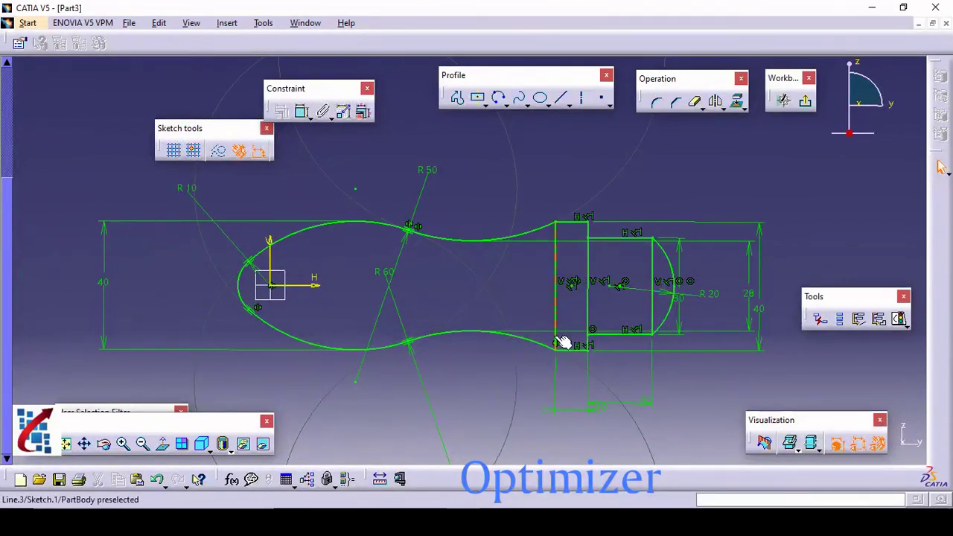
pyautogui.moveTo(552, 293)
pyautogui.mouseDown(button='middle')
pyautogui.moveTo(534, 284)
pyautogui.moveTo(493, 306)
pyautogui.moveTo(521, 290)
pyautogui.mouseUp(button='middle')
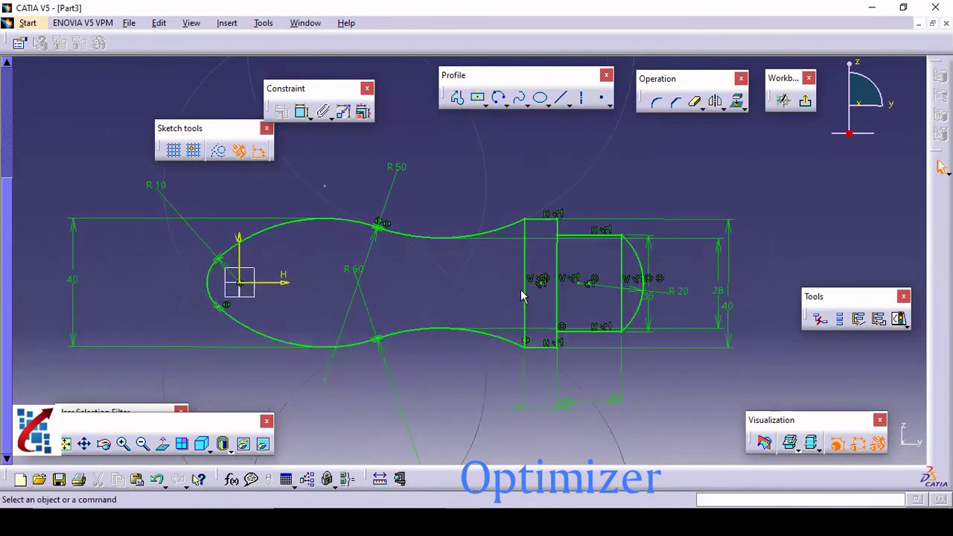